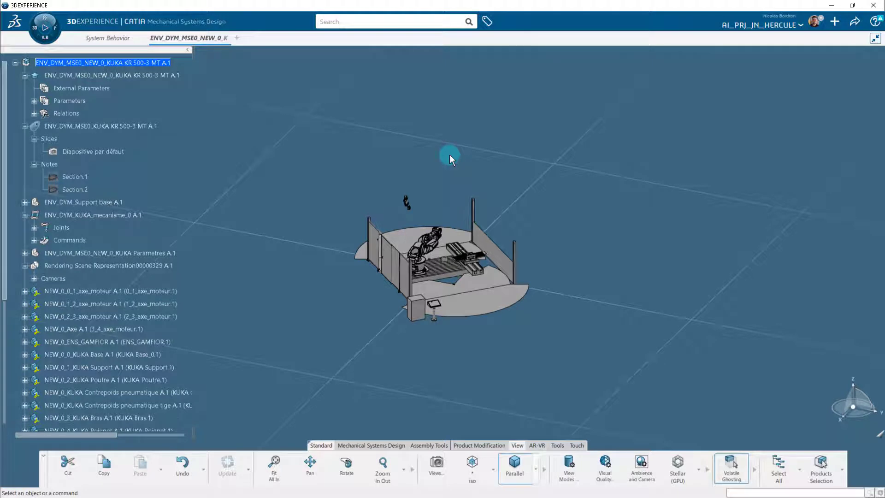
Enable the use of object materials in the view modes for the robot cell.
left_click(578, 457)
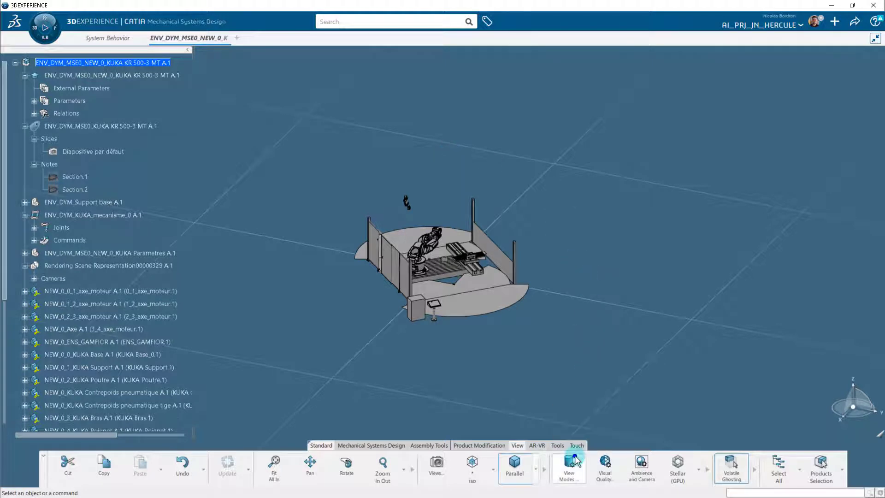
left_click(856, 156)
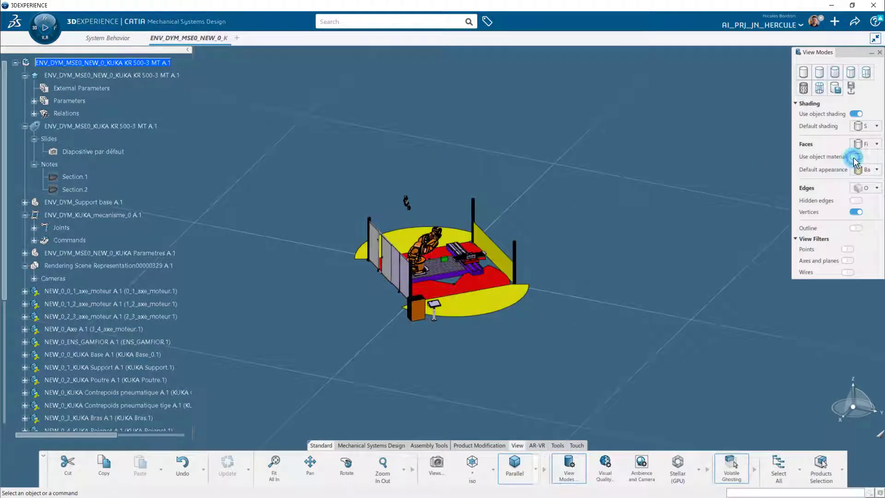
left_click(872, 59)
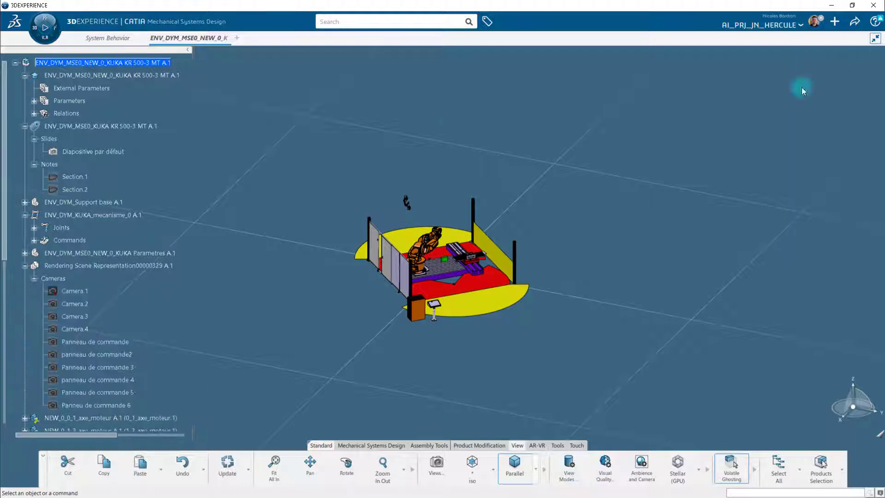
In the System Behavior session, create a new Modelica class of type Package named Tuto_kinematics.
left_click(109, 39)
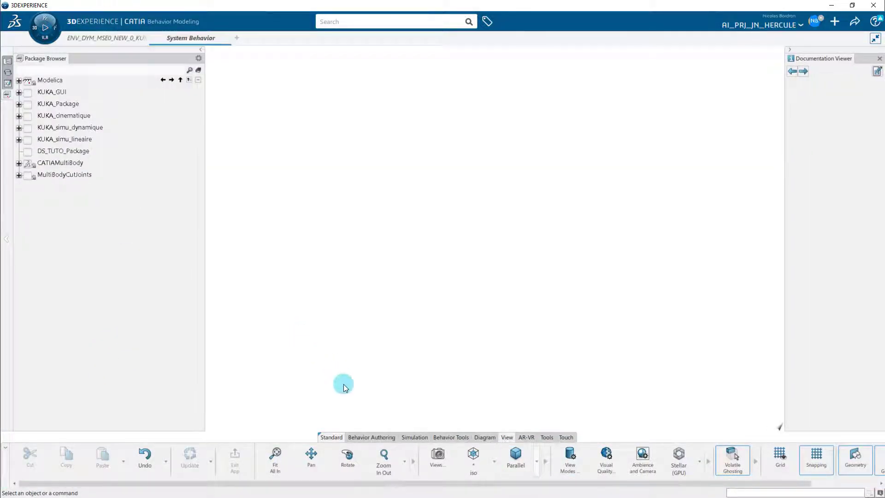
left_click(384, 437)
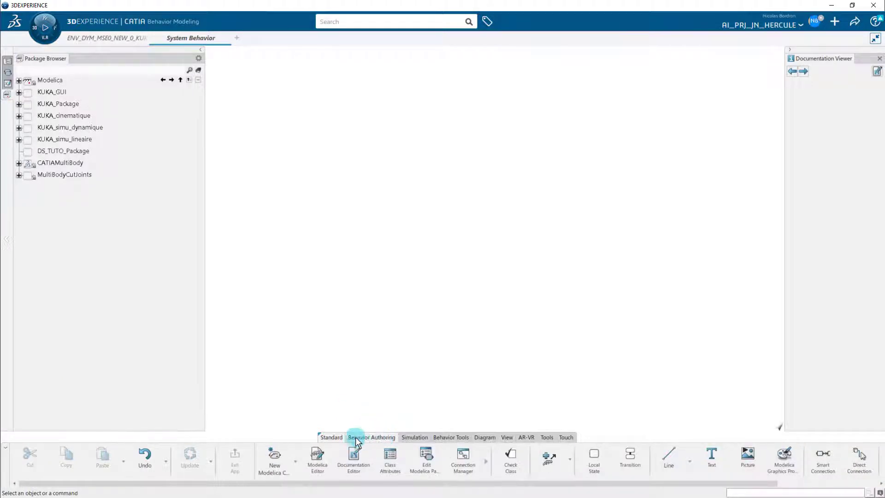
left_click(286, 463)
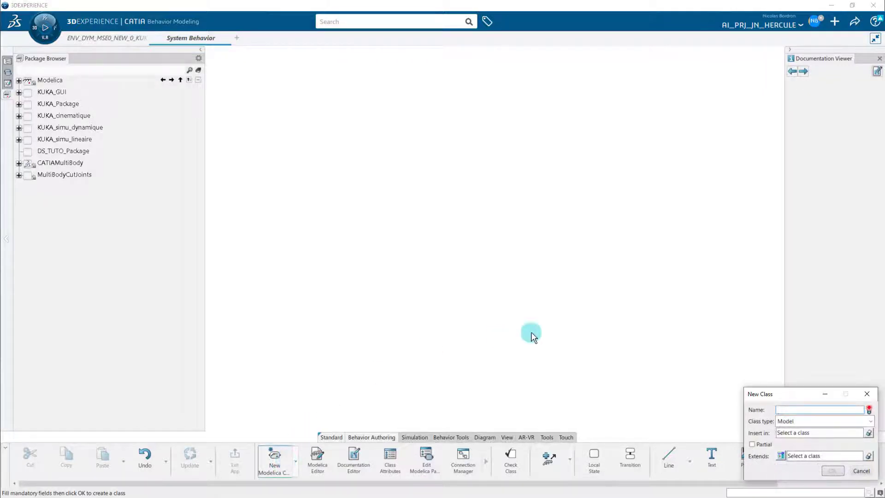
left_click(814, 410)
type("Tuto_kinematics")
left_click(871, 421)
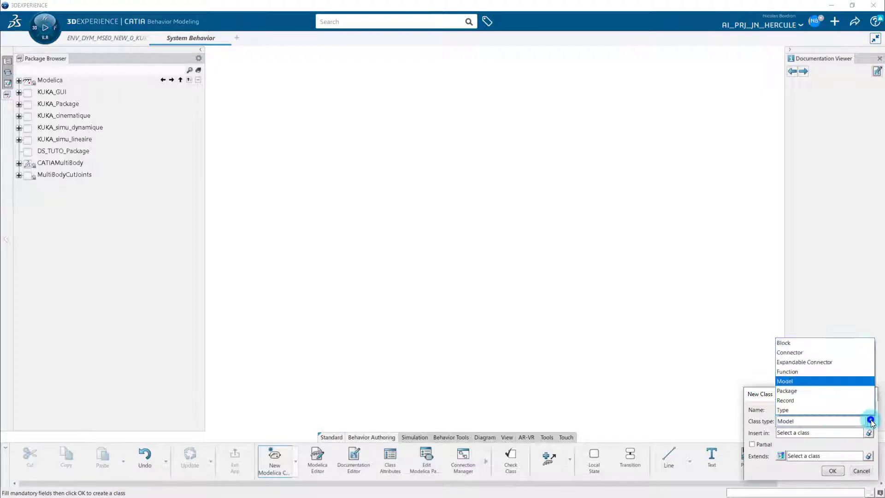
left_click(815, 391)
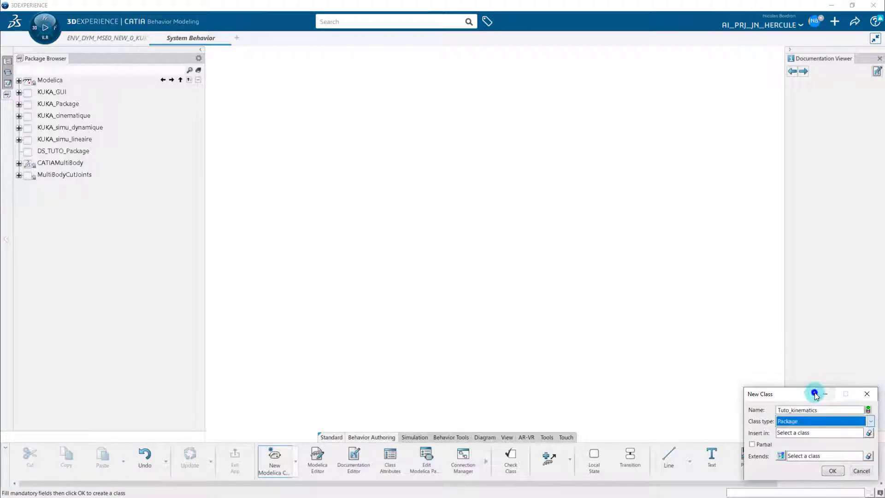
left_click(868, 433)
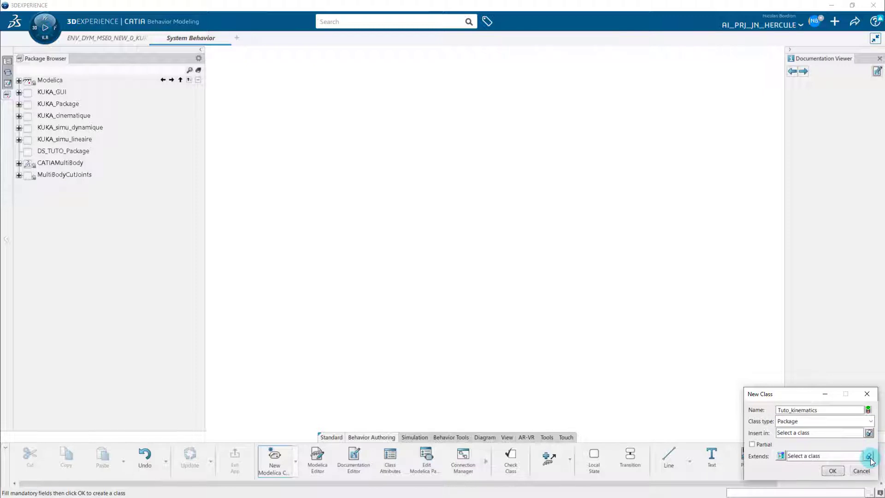
left_click(833, 471)
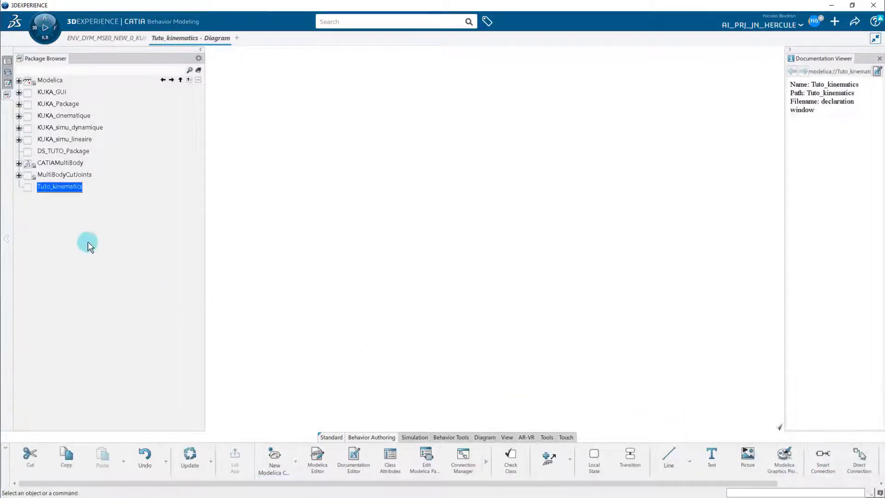
Create a new Modelica class of type Model named Kuka_Kinematics inside the Tuto_kinematics package.
left_click(69, 187)
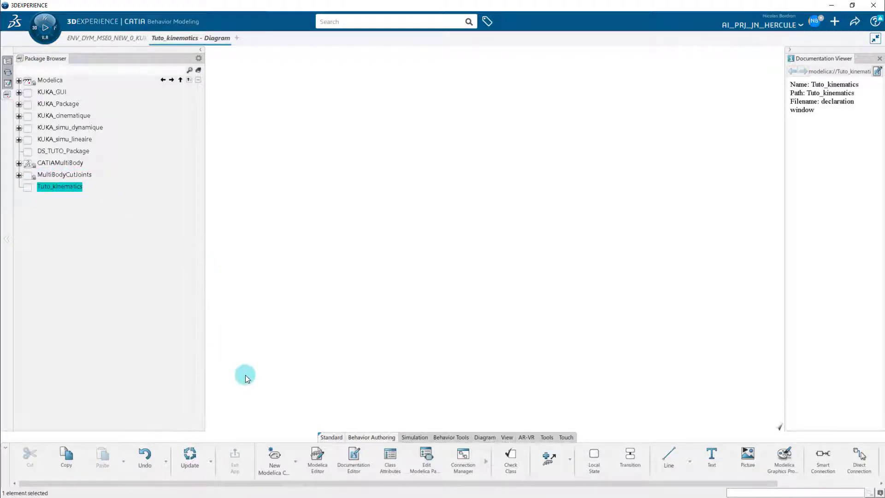
left_click(276, 457)
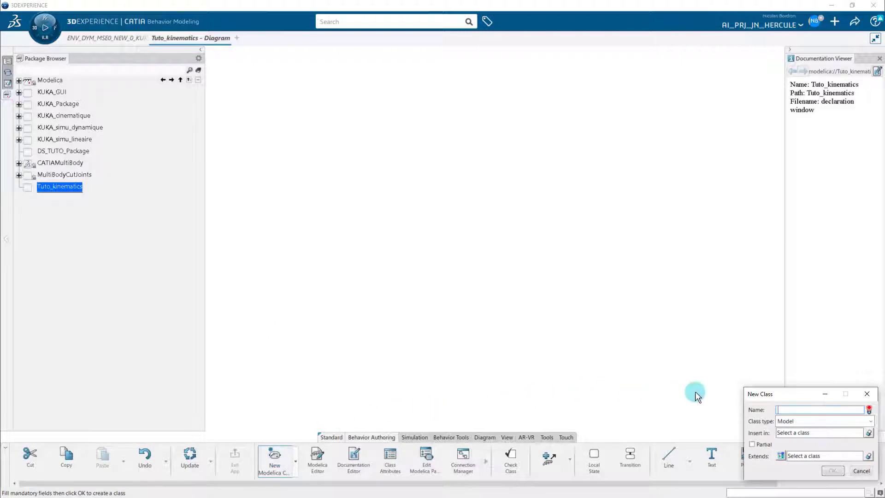
left_click(787, 412)
type("Kuka_Kinematics")
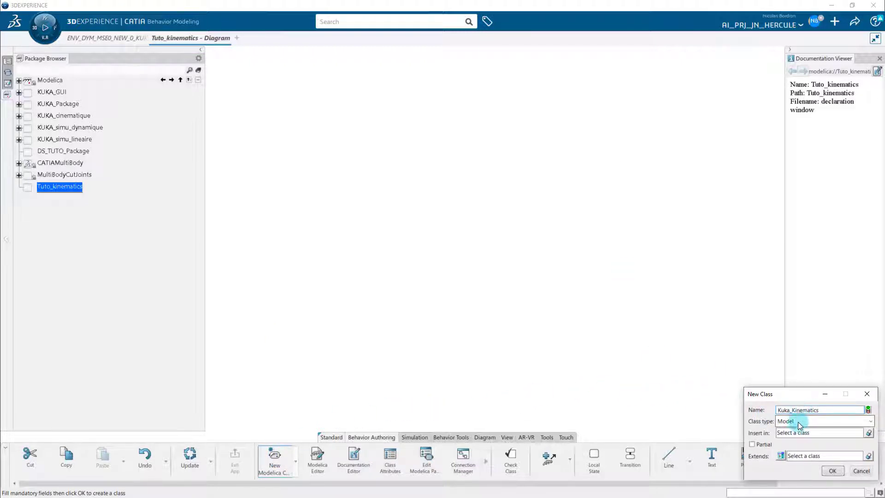
left_click(796, 419)
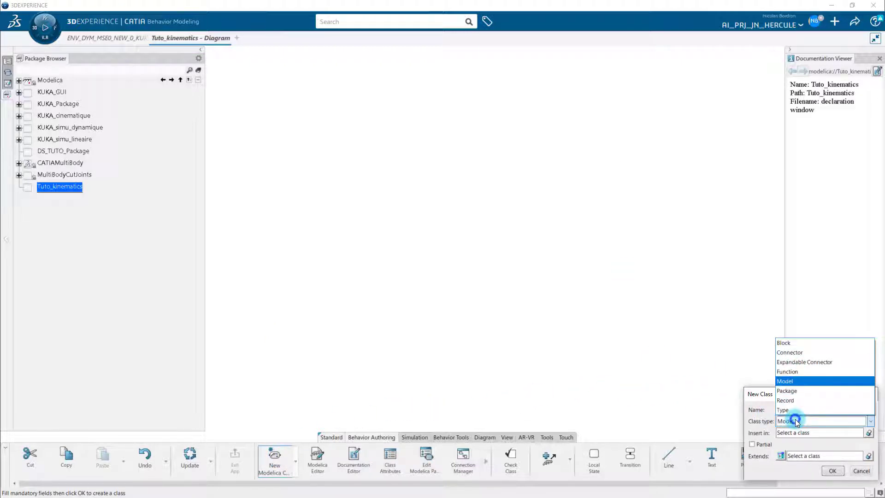
left_click(795, 382)
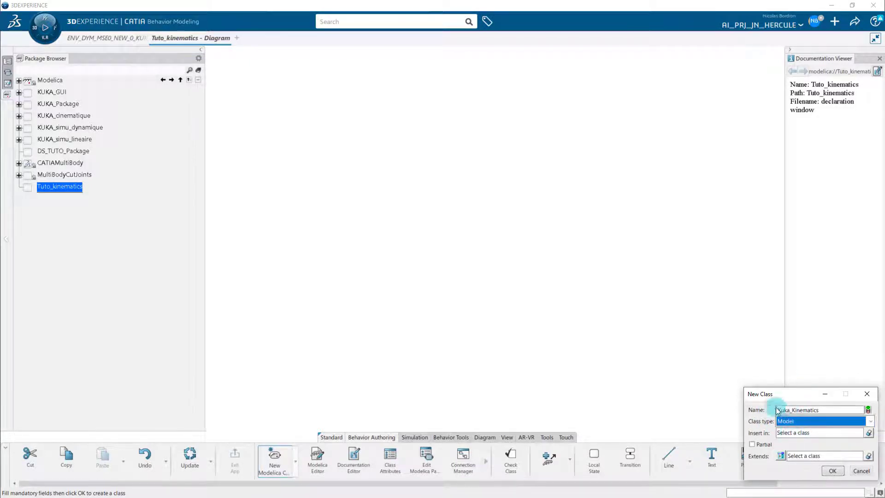
left_click(827, 432)
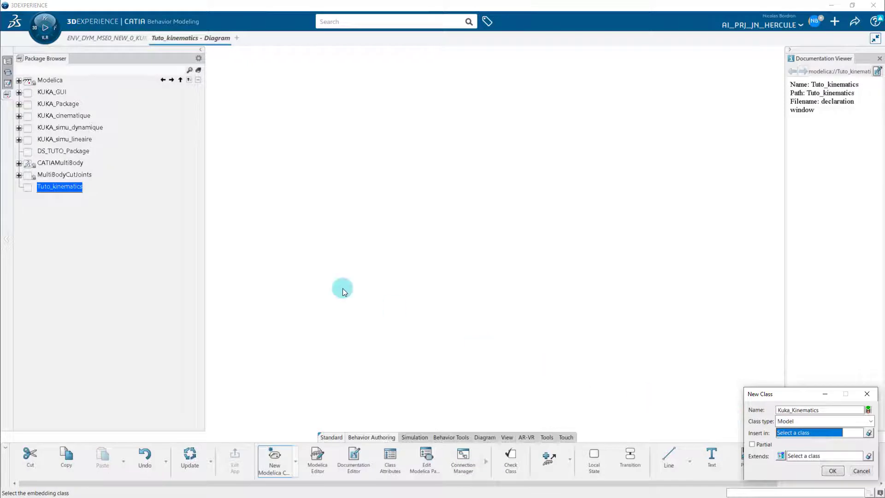
left_click(65, 188)
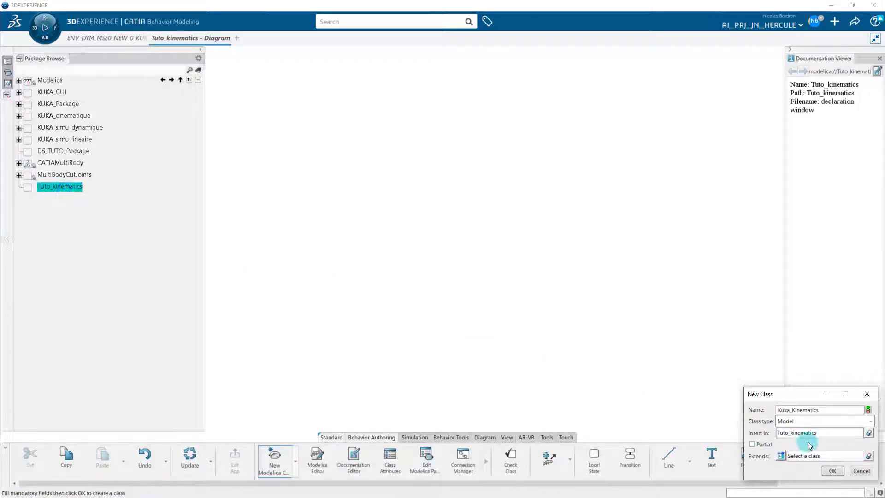
left_click(833, 470)
Set up Generate from Kinematic with the mechanism ENV_DYM_KUKA_mecanisme_0 A.1 and Tuto_kinematics as parent class.
left_click(455, 437)
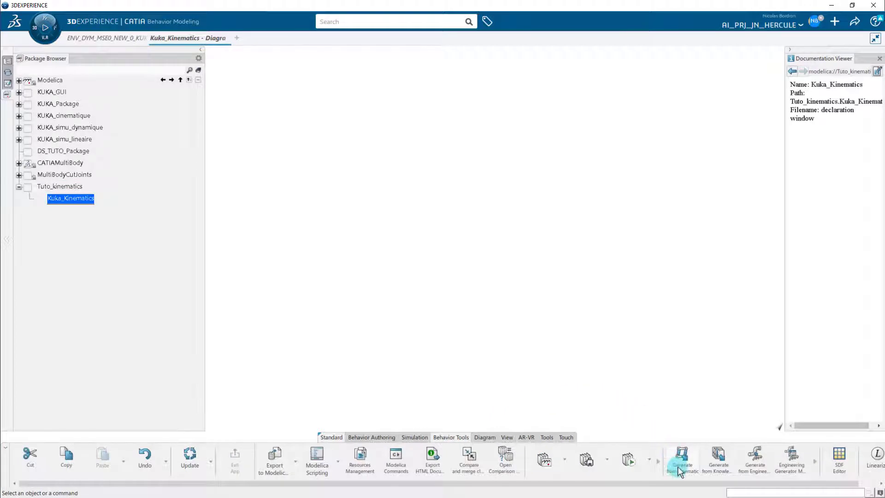
left_click(690, 454)
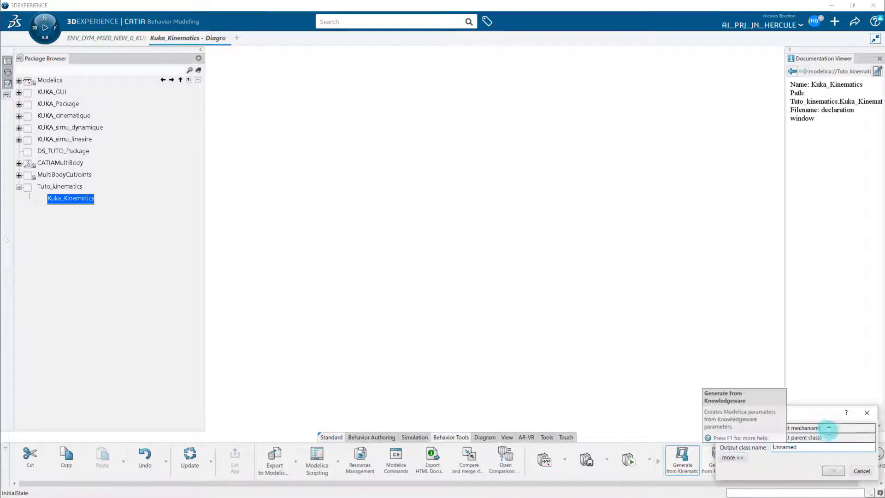
left_click(93, 39)
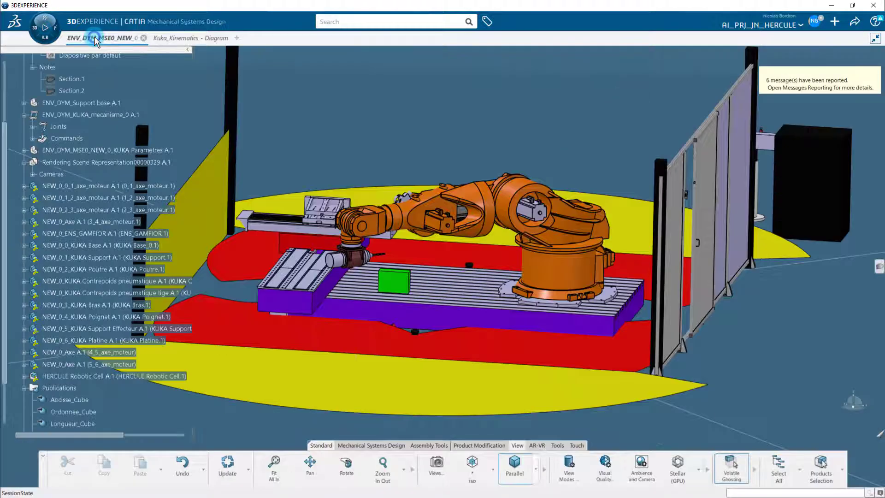
left_click(94, 115)
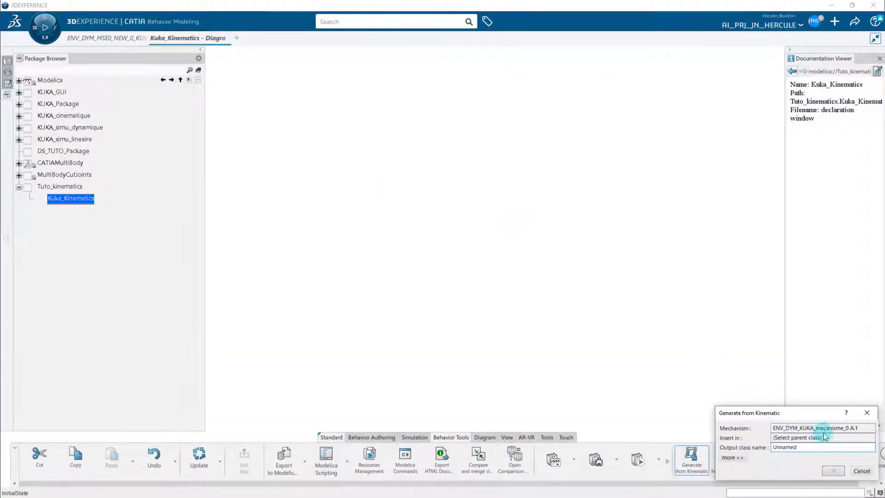
left_click(834, 438)
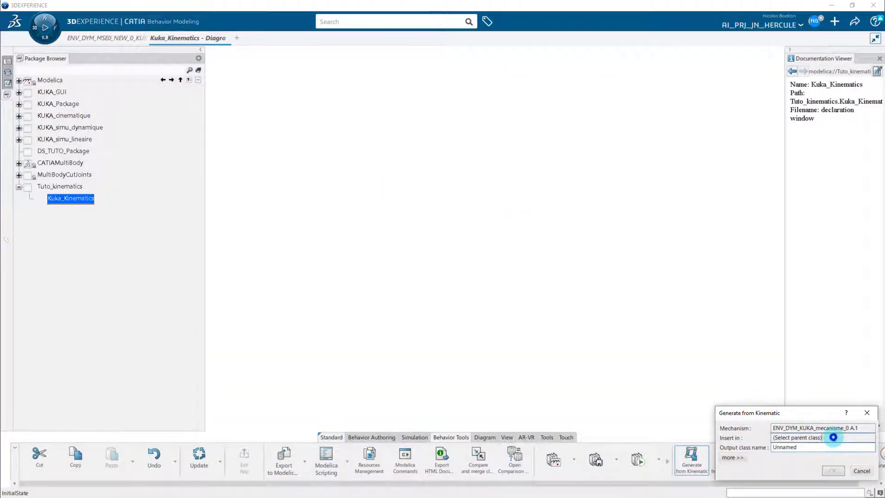
left_click(64, 186)
Name the output class Kuka_Kinematics_imported, enable updating mass and inertia on parts before translation, and generate it.
left_click(805, 448)
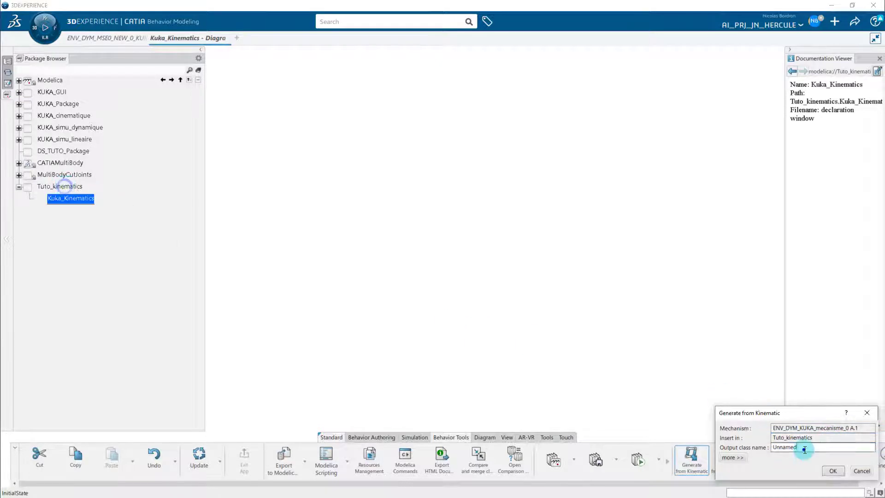
double_click(804, 448)
type("Kuka_Kinematics_imported")
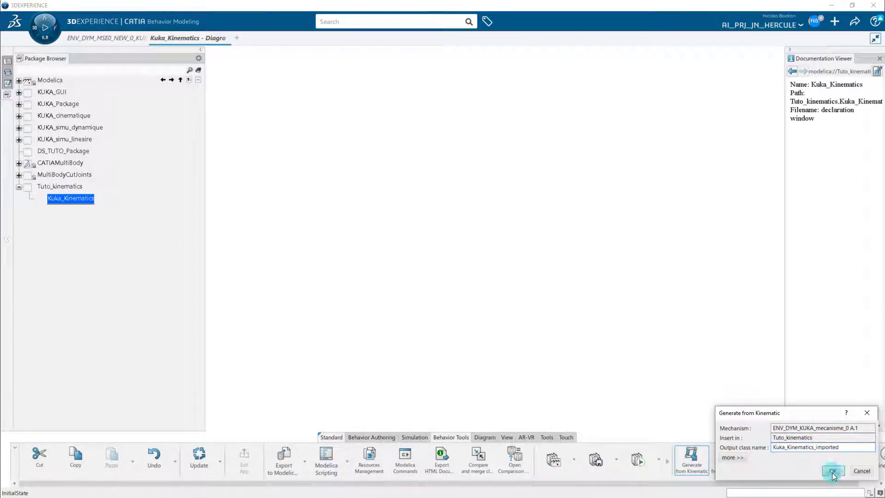
left_click(740, 458)
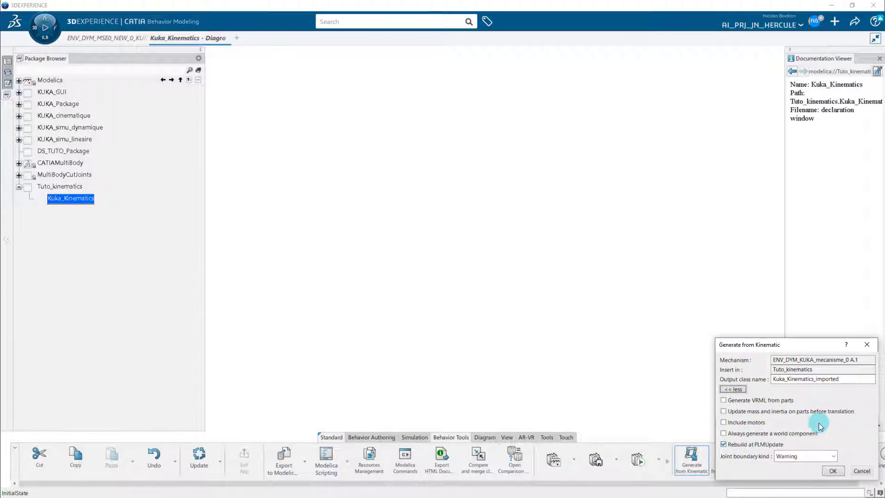
left_click(801, 411)
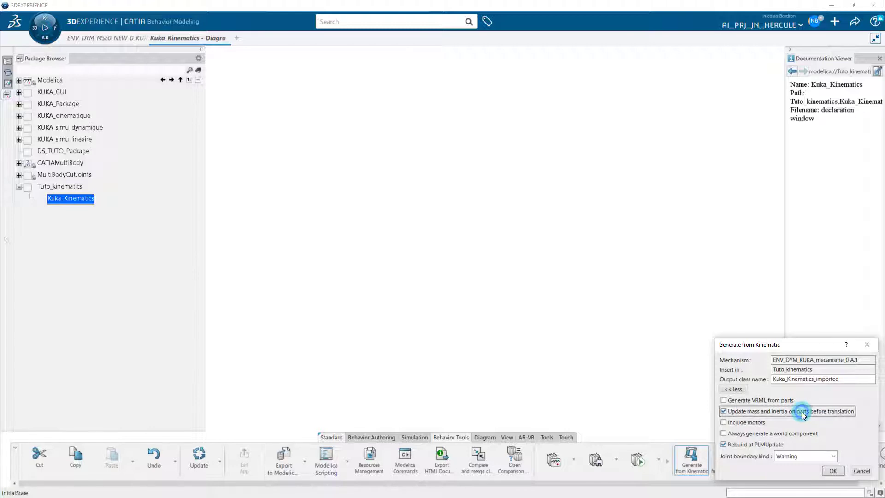
left_click(834, 471)
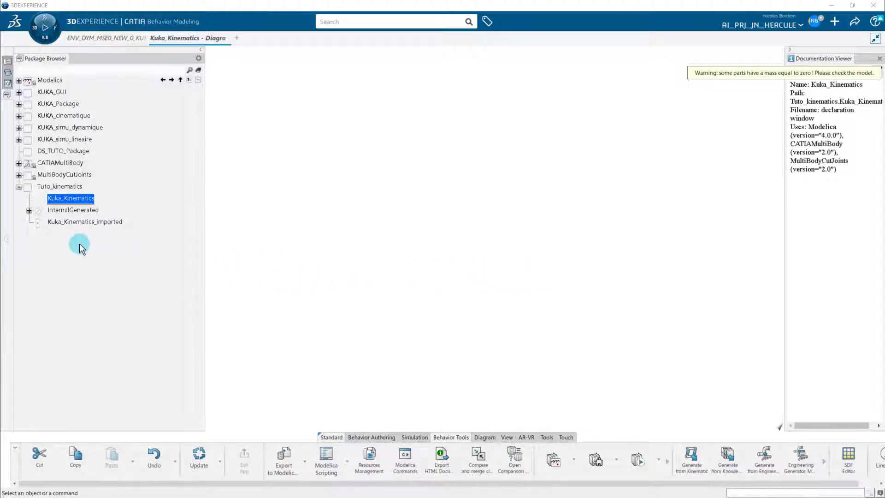
In the Kuka_Kinematics_imported diagram, set the rotation control of revolute joint A1 to By position.
double_click(81, 223)
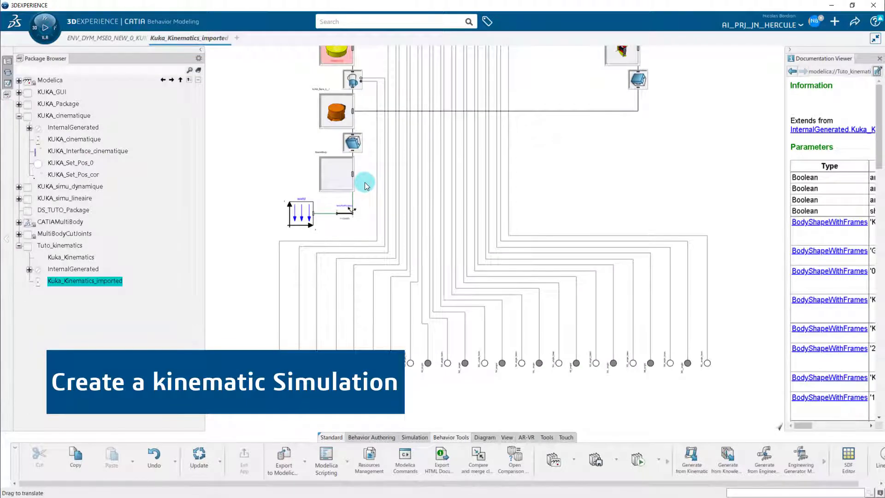
middle_click_drag(364, 182, 403, 231)
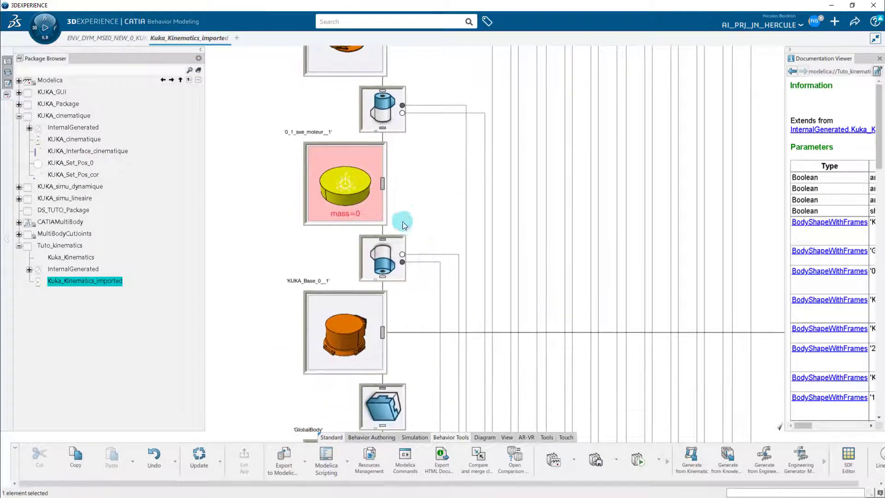
double_click(393, 266)
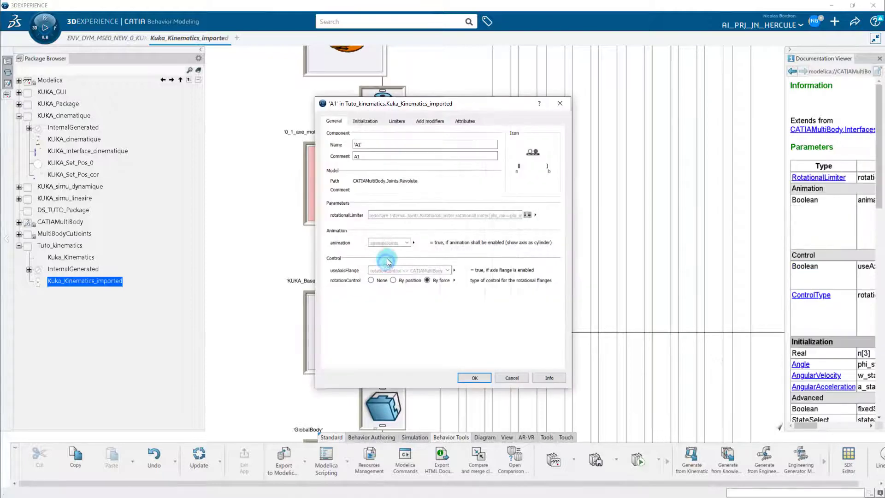
left_click(393, 281)
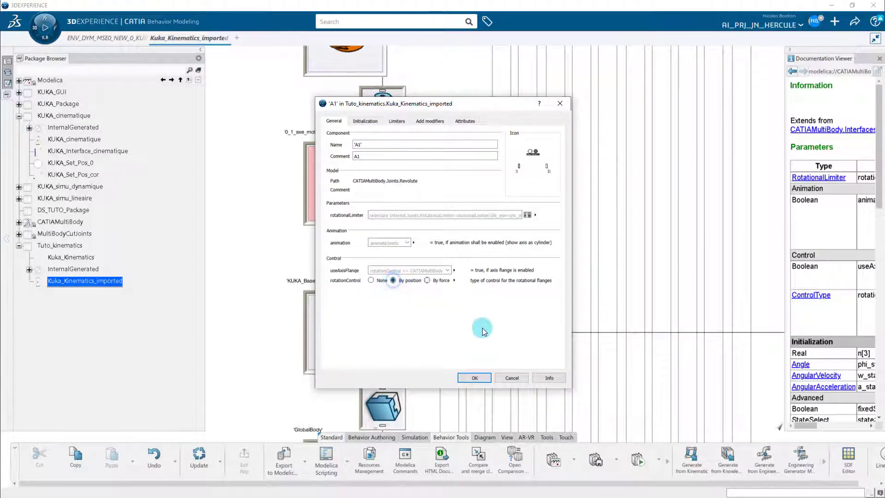
left_click(479, 377)
Set the rotation control of the following revolute joints up the robot chain above A1 to By position.
double_click(386, 253)
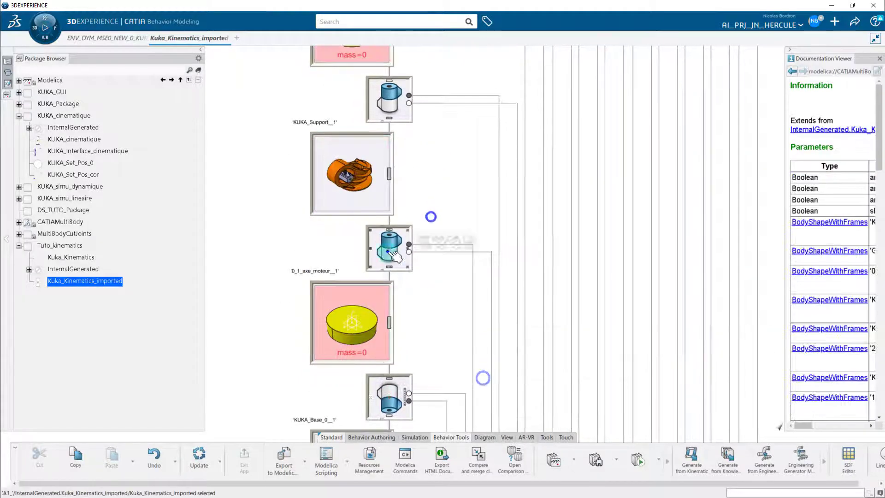
left_click(405, 281)
left_click(483, 376)
middle_click_drag(451, 149, 465, 351)
double_click(401, 297)
left_click(406, 279)
left_click(479, 377)
double_click(385, 260)
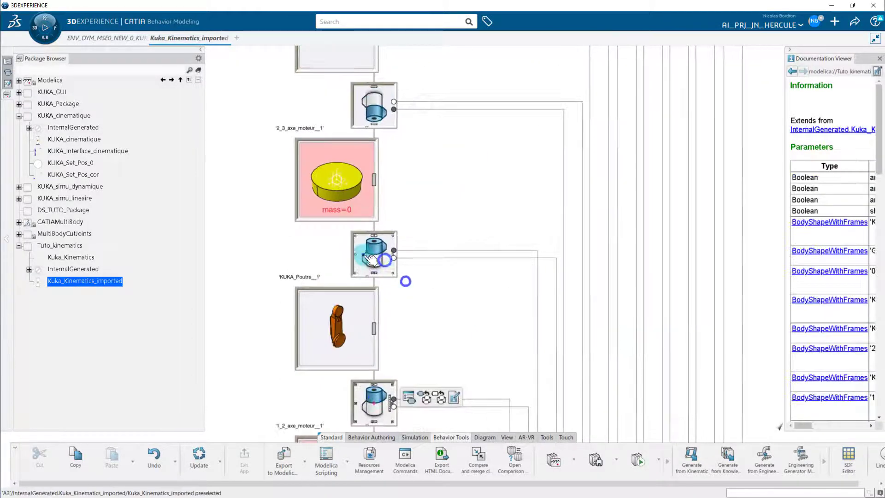
Add a Frame_b connector to the lower part of the diagram and connect it to the rotation block beside the world component.
middle_click_drag(405, 276, 284, 209)
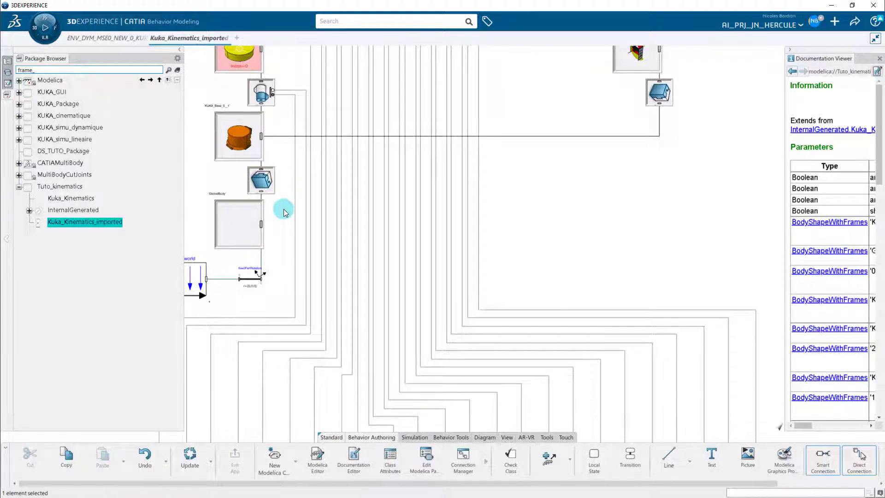
key("Return")
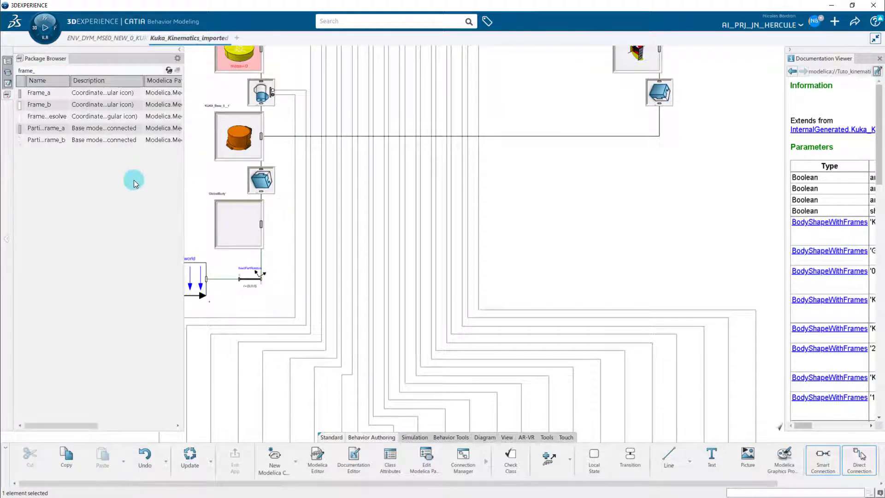
left_click(64, 108)
left_click_drag(60, 109, 657, 279)
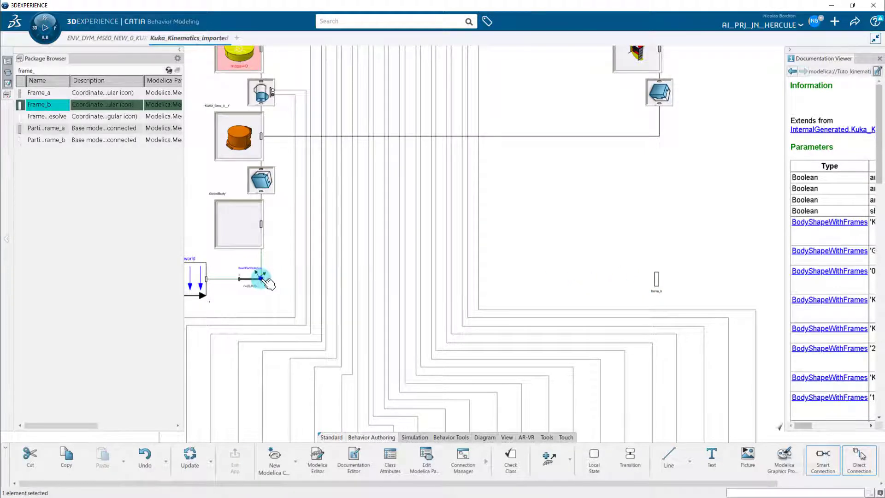
left_click_drag(260, 279, 656, 279)
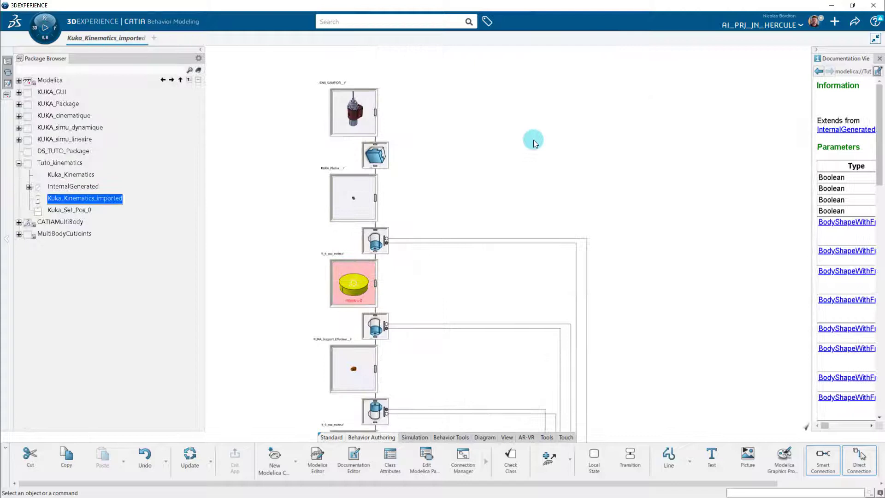
Find the FixedTranslation component in the Modelica library and place it beside the ENS_GAMFIOR part.
left_click(122, 72)
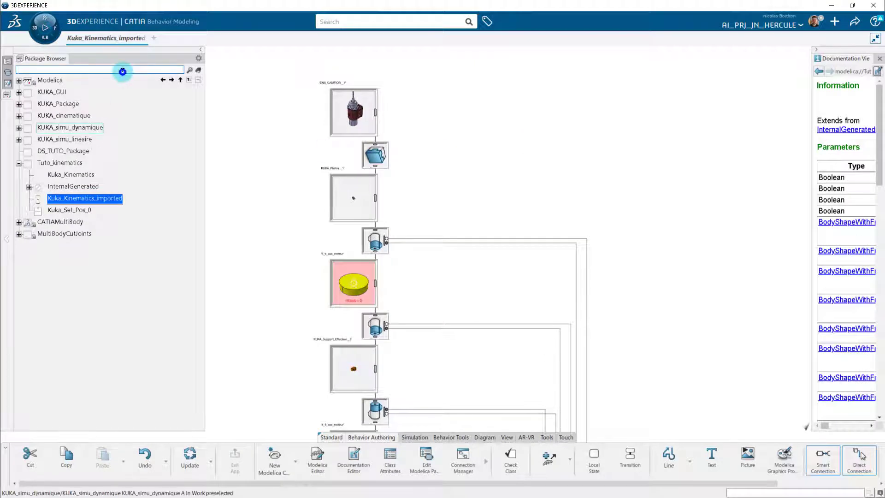
type("fixedTranslation")
key("Return")
left_click_drag(203, 94, 276, 94)
middle_click_drag(447, 205, 490, 251)
left_click_drag(45, 92, 462, 173)
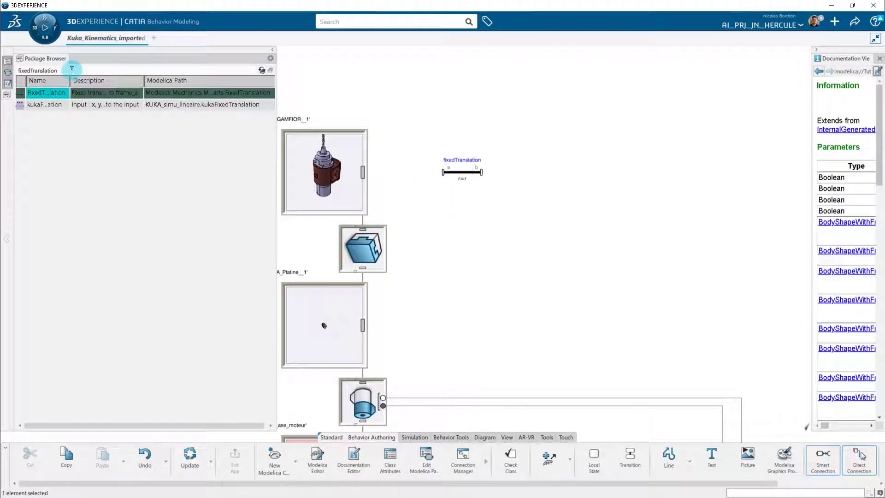
Find the FixedRotation component from the MultiBody Parts library and place it beyond the fixedTranslation block.
left_click(72, 70)
key("BackSpace")
key("BackSpace")
key("BackSpace")
key("BackSpace")
key("BackSpace")
key("BackSpace")
key("BackSpace")
key("BackSpace")
key("BackSpace")
key("BackSpace")
key("BackSpace")
type("rotation")
key("Return")
left_click_drag(44, 104, 556, 172)
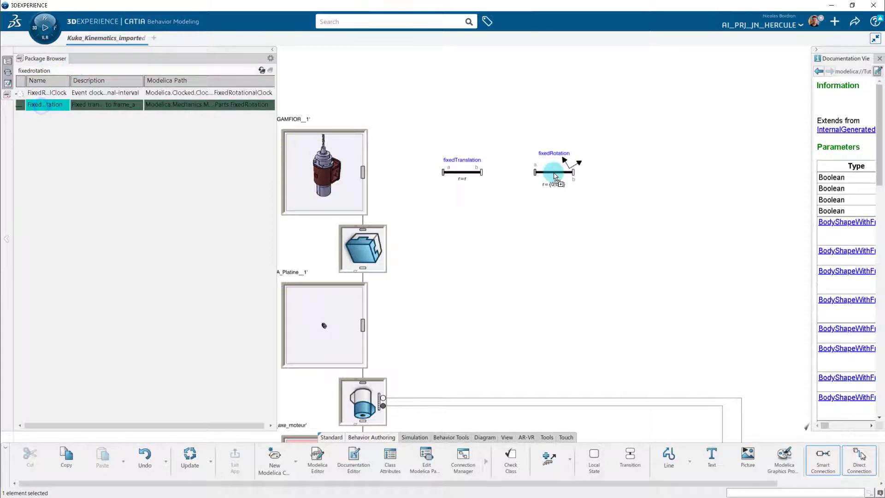
Find the Frame_a connector and place it in line with the fixedRotation block, on its far side.
double_click(120, 69)
type("frame_")
key("Return")
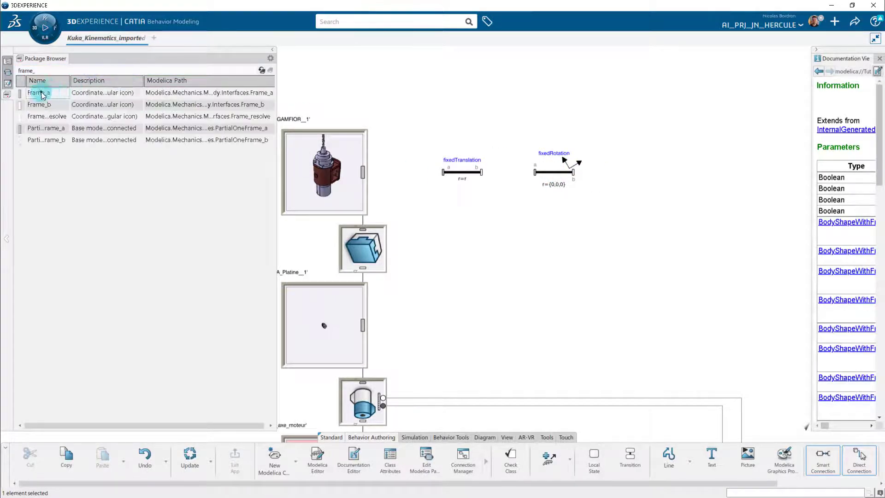
left_click_drag(38, 92, 677, 176)
Find the MultiBody.Sensors AbsoluteSensor and place it below the fixedRotation block.
double_click(149, 70)
key("BackSpace")
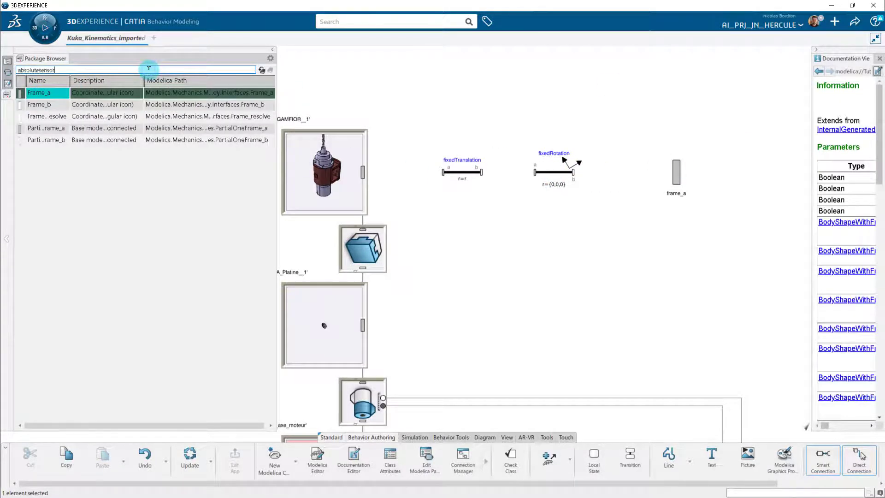
type("absolutesensor")
key("Return")
left_click_drag(277, 102, 355, 92)
left_click_drag(174, 151, 587, 244)
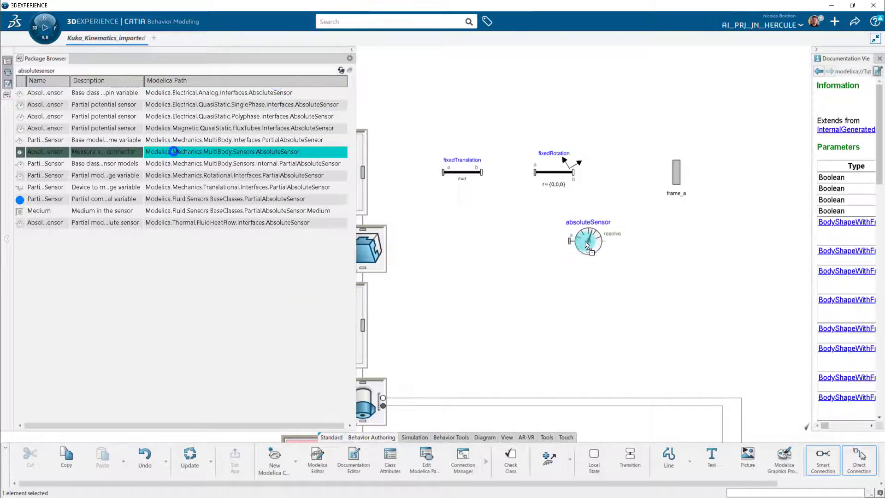
Add a RealOutput connector beside the absolute sensor and return to the package tree.
double_click(71, 70)
type("output")
key("Return")
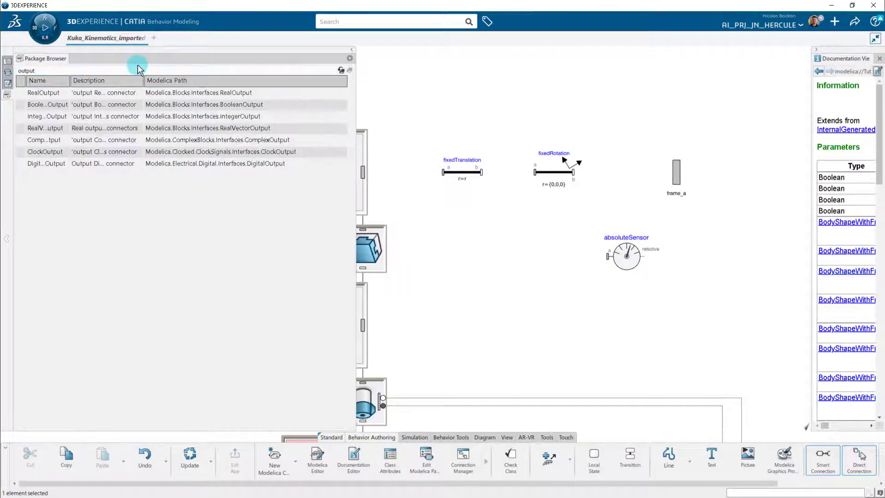
left_click_drag(180, 93, 760, 253)
left_click(342, 71)
left_click_drag(355, 95, 195, 128)
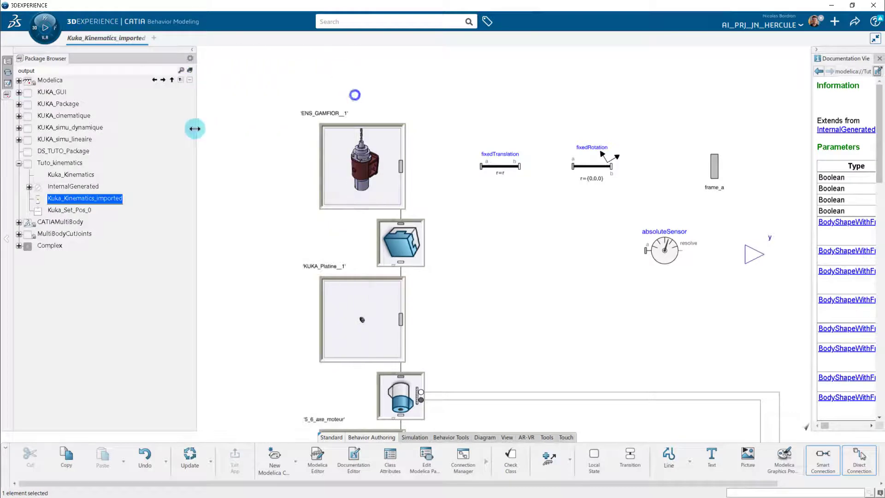
Connect frame_a[1] of the ENS_GAMFIOR part to frame_a of fixedTranslation.
left_click(401, 165)
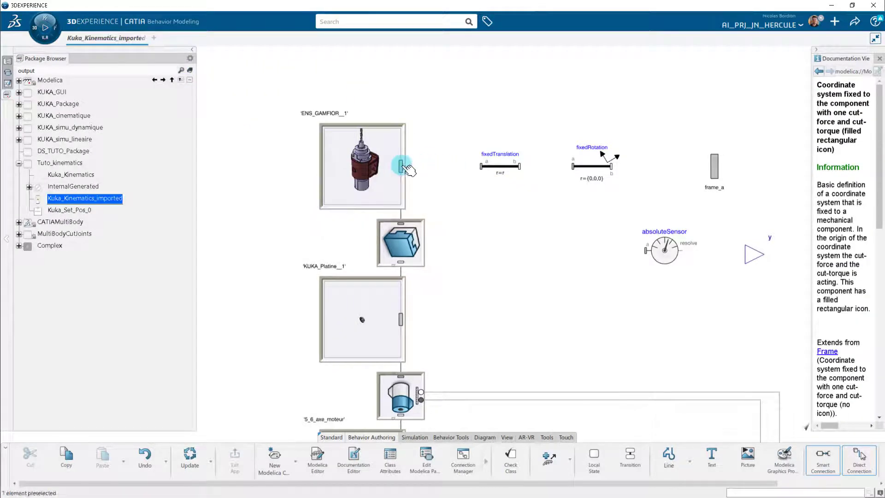
left_click(481, 167)
left_click(672, 445)
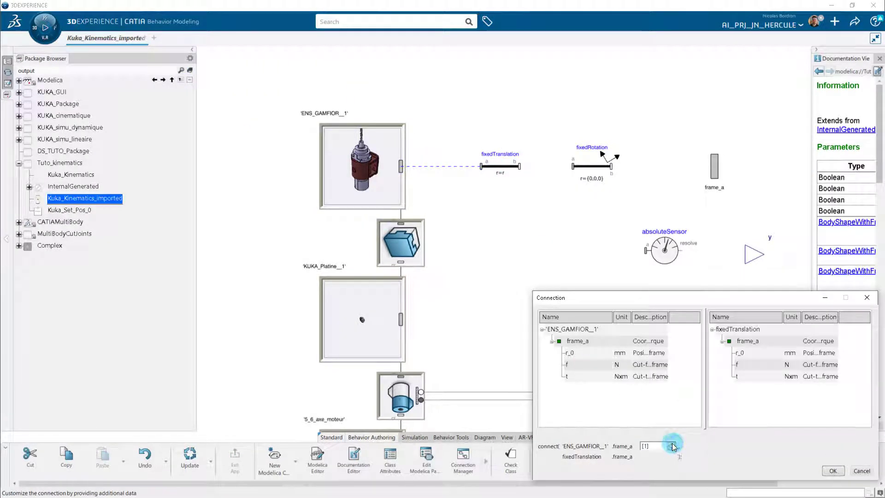
left_click(833, 471)
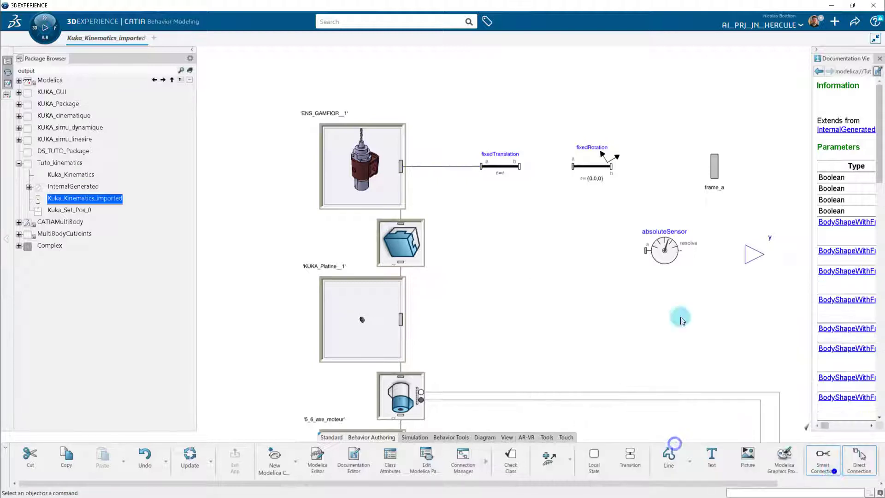
Connect fixedTranslation to fixedRotation, and fixedRotation's frame_b to the frame_a connector.
left_click(519, 167)
left_click(573, 167)
left_click(611, 167)
left_click(712, 167)
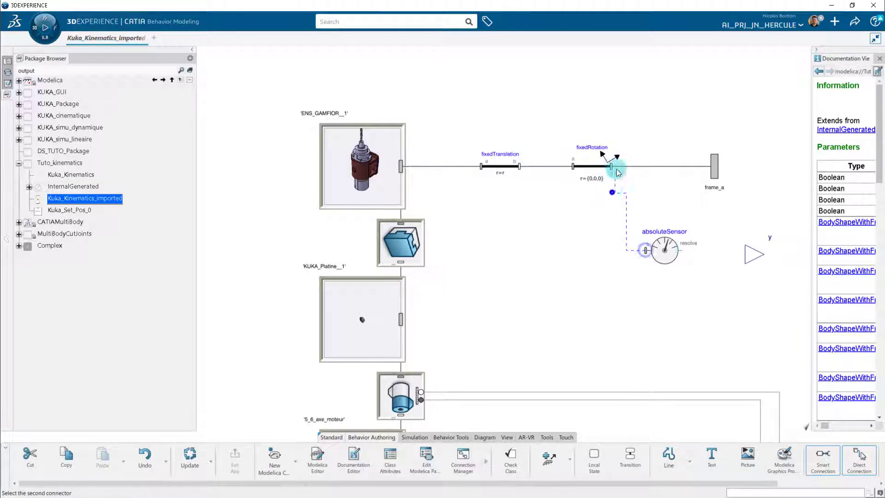
Enable get_r on absoluteSensor so that it measures the absolute position vector.
double_click(566, 231)
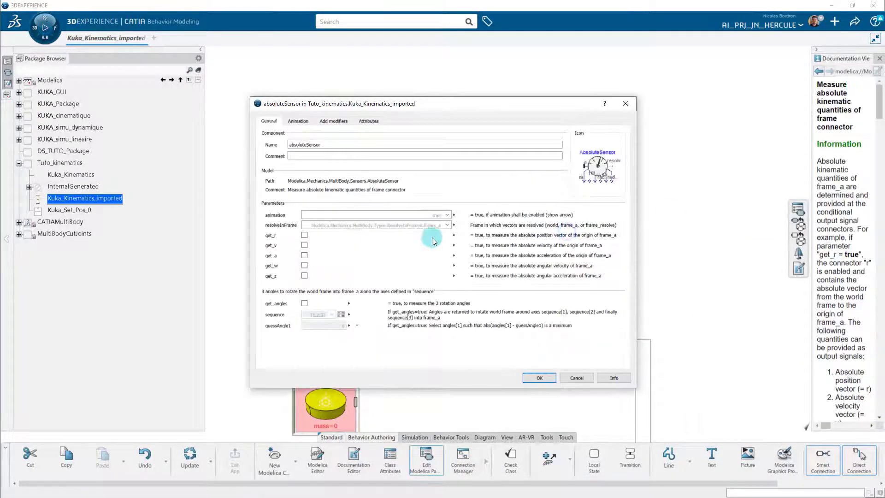
left_click(305, 235)
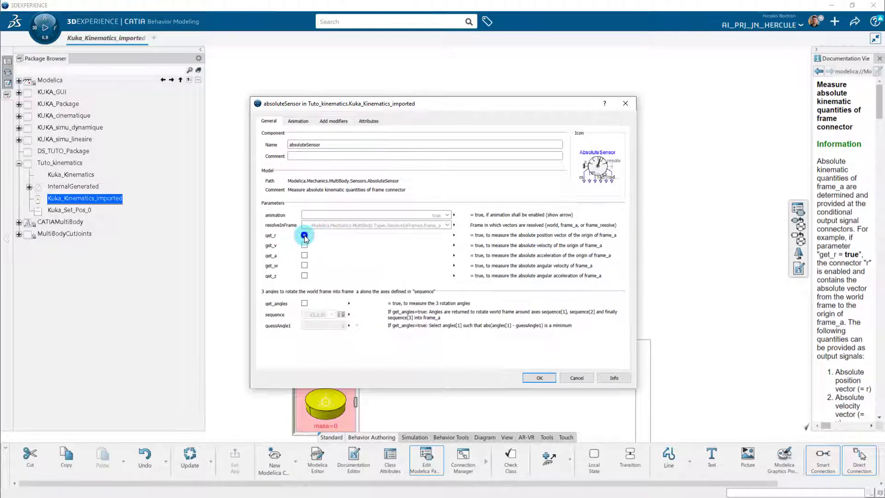
left_click(539, 377)
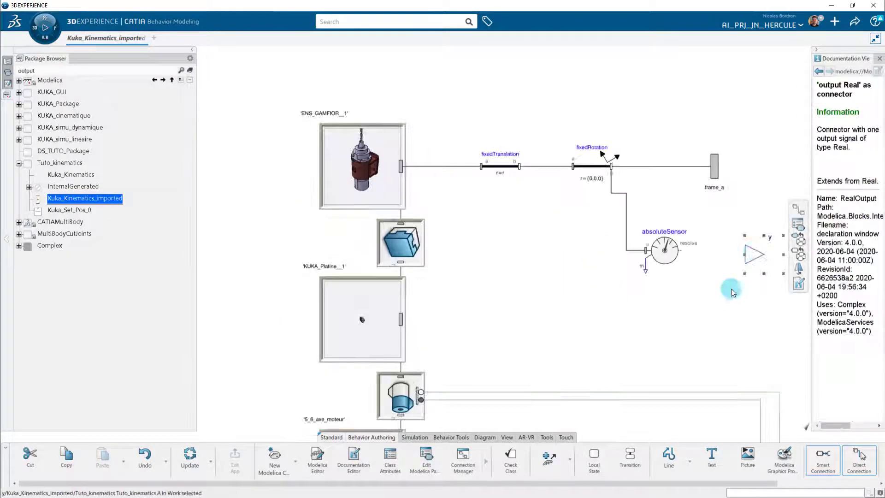
Define the Real output y as an array below absoluteSensor and connect it to the sensor's measurement output.
left_click_drag(756, 253, 710, 303)
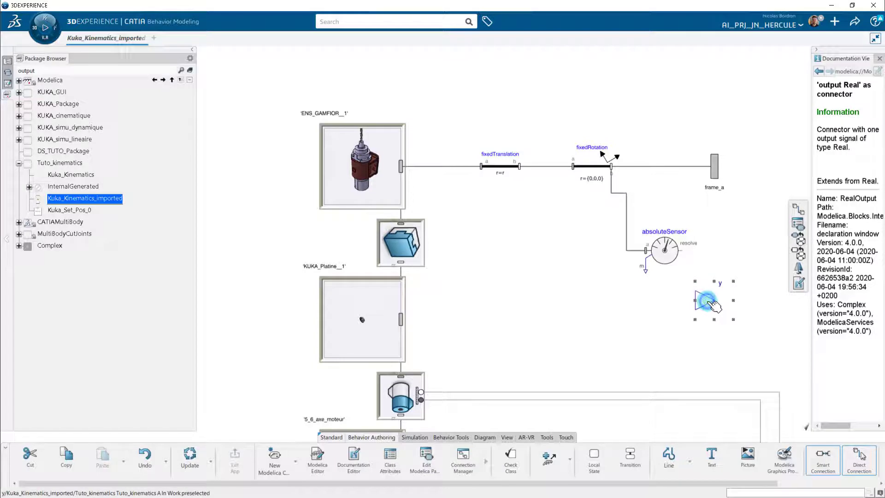
double_click(711, 302)
left_click(753, 418)
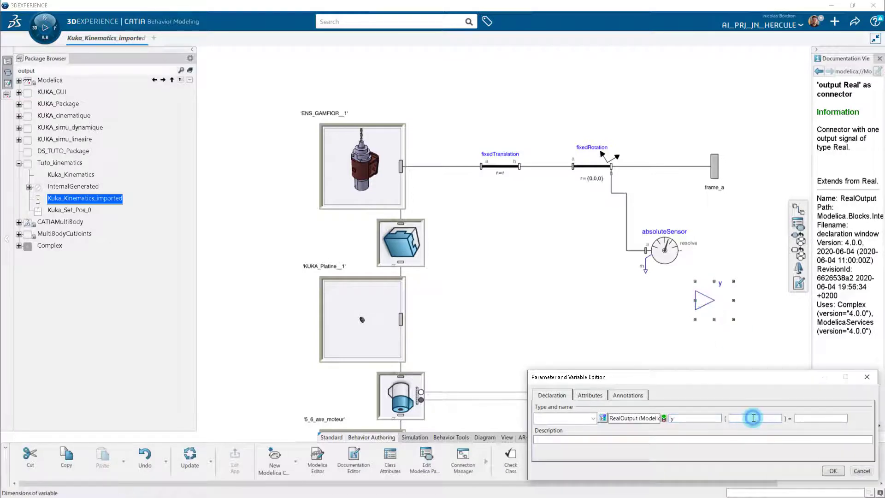
left_click(834, 471)
left_click_drag(645, 270, 697, 300)
left_click(832, 469)
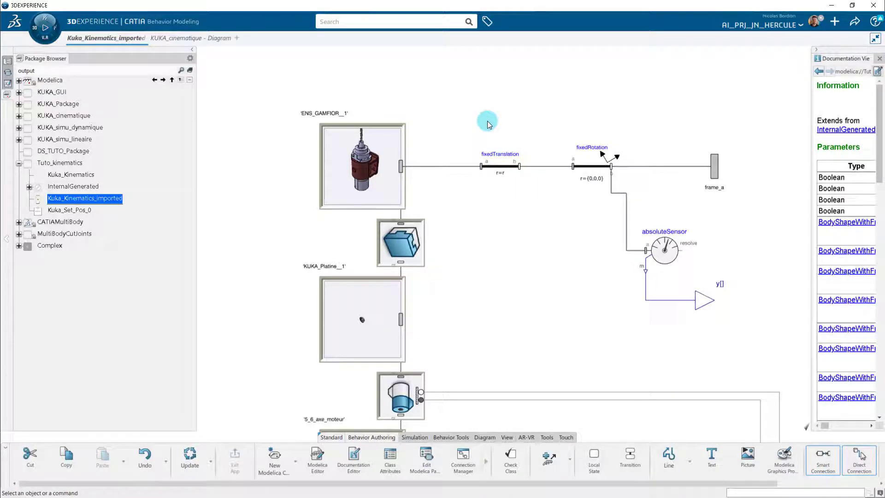
Set the vector r of fixedTranslation to {290,0,-85} mm.
double_click(501, 166)
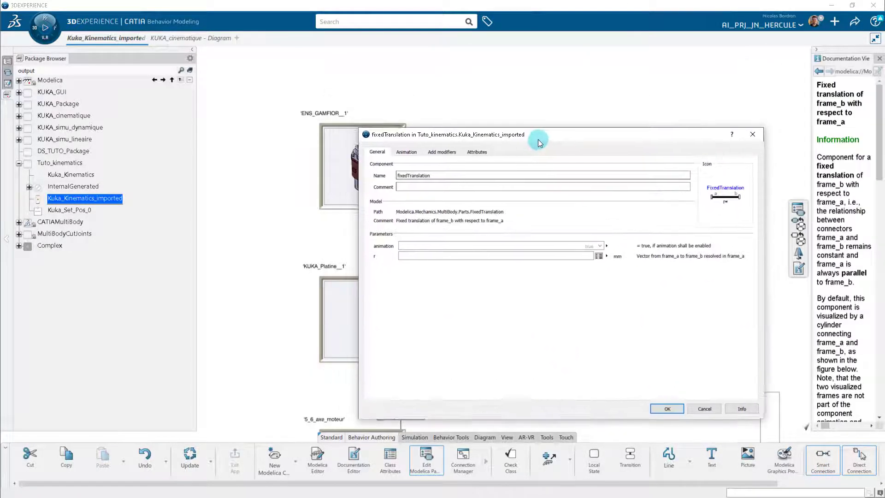
left_click_drag(538, 140, 538, 140)
left_click(536, 256)
type("{290,0,-85}")
key("Return")
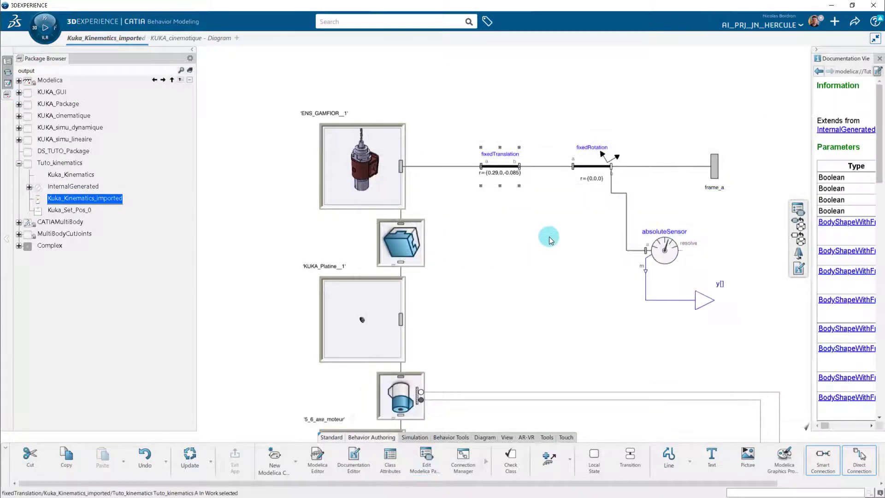
Set fixedRotation to rotate around axis {0,1,0} by an angle of -90 degrees.
left_click(592, 167)
double_click(594, 167)
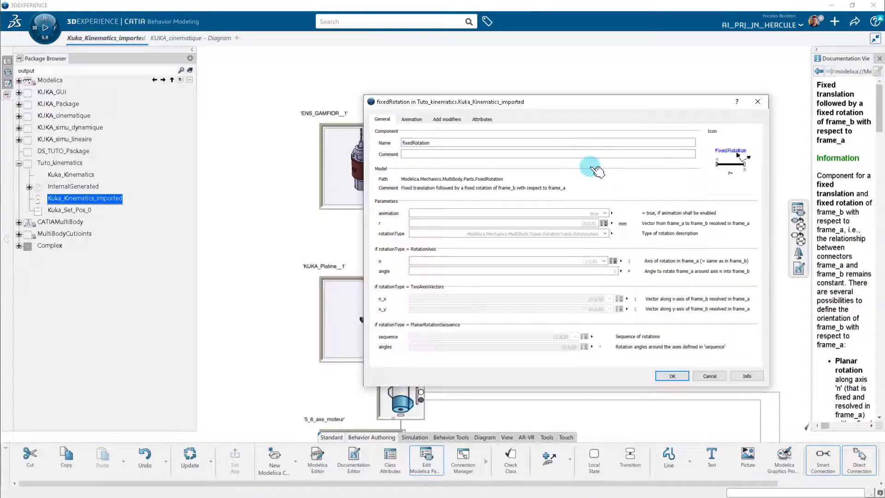
left_click(604, 261)
left_click(611, 272)
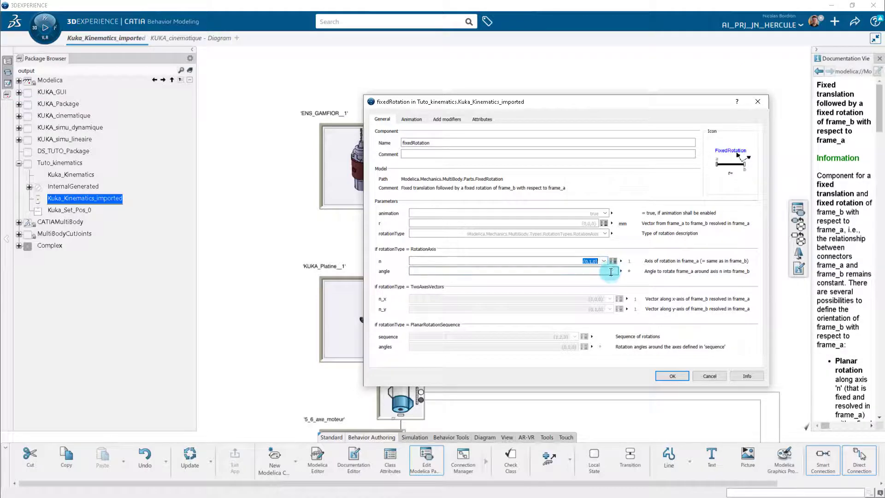
type("-90")
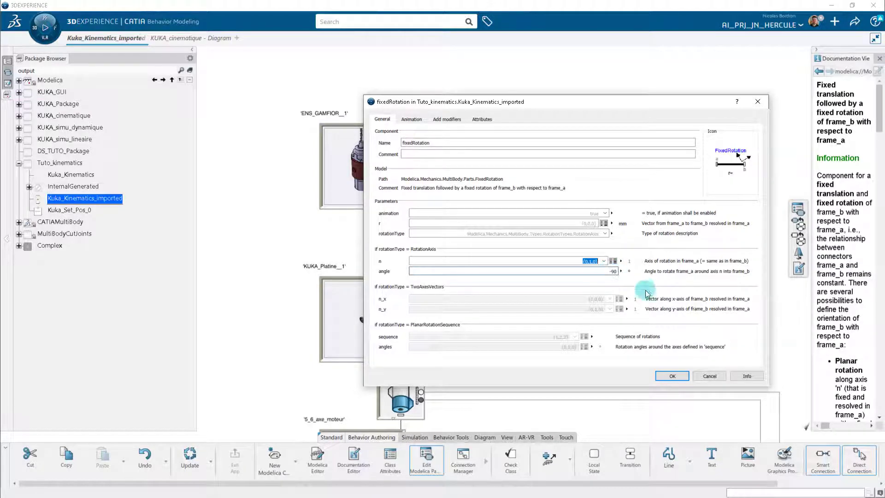
left_click(666, 377)
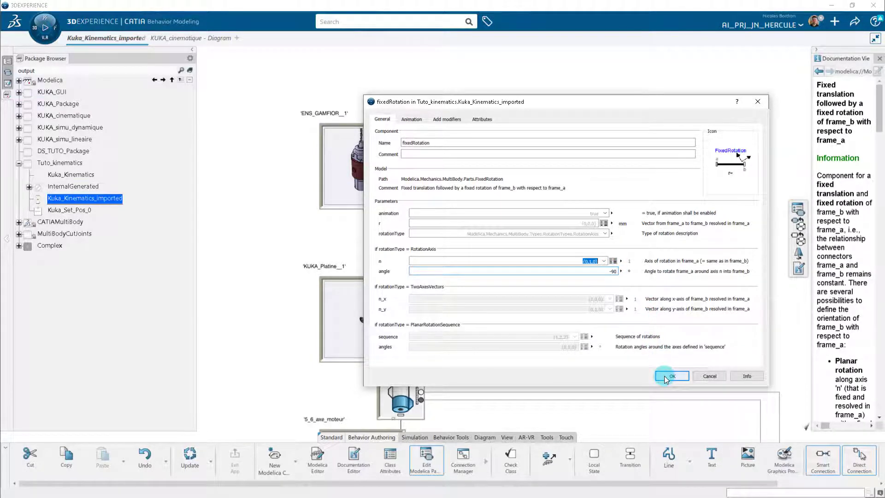
left_click(266, 272)
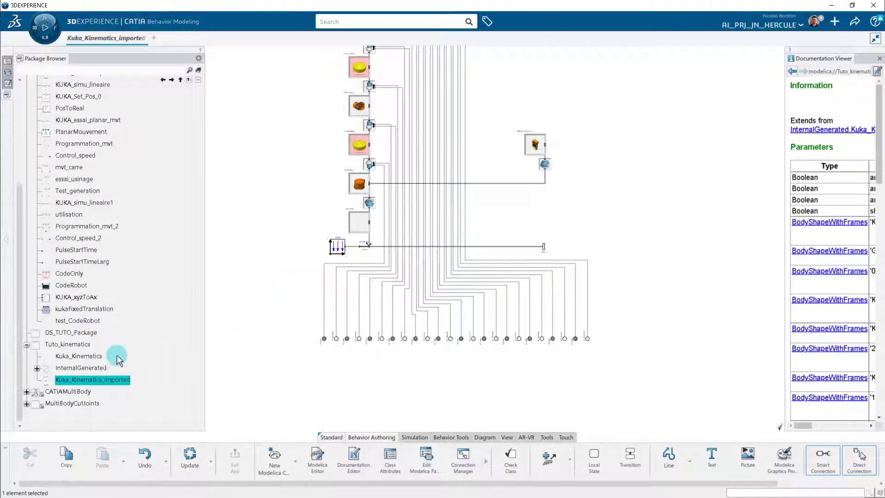
Open the Kuka_Kinematics diagram and insert the Kuka_Kinematics_imported class as a component.
double_click(90, 358)
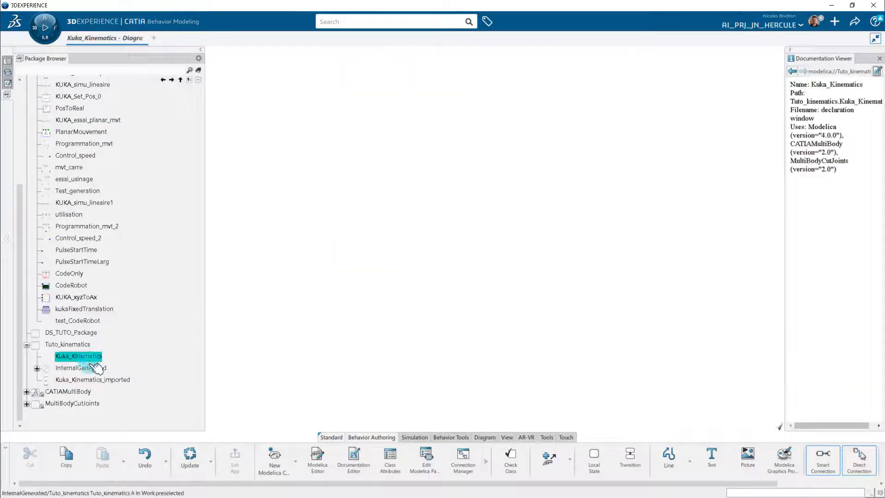
left_click(115, 379)
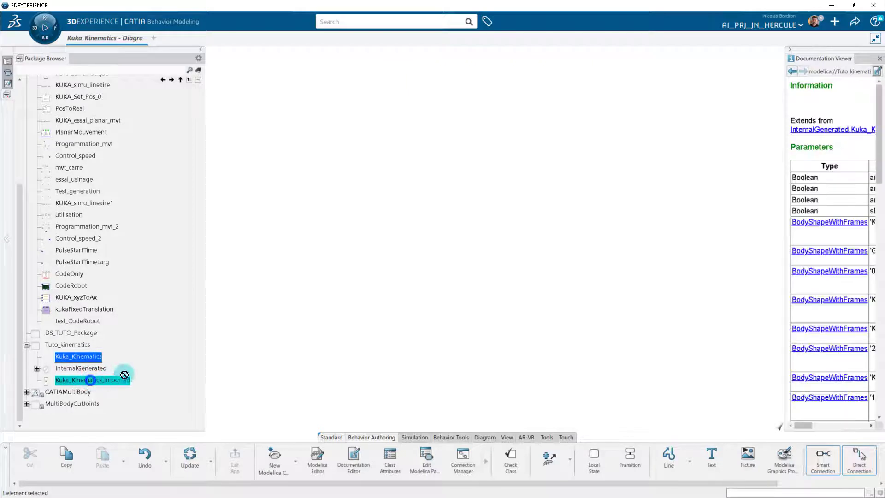
left_click(386, 249)
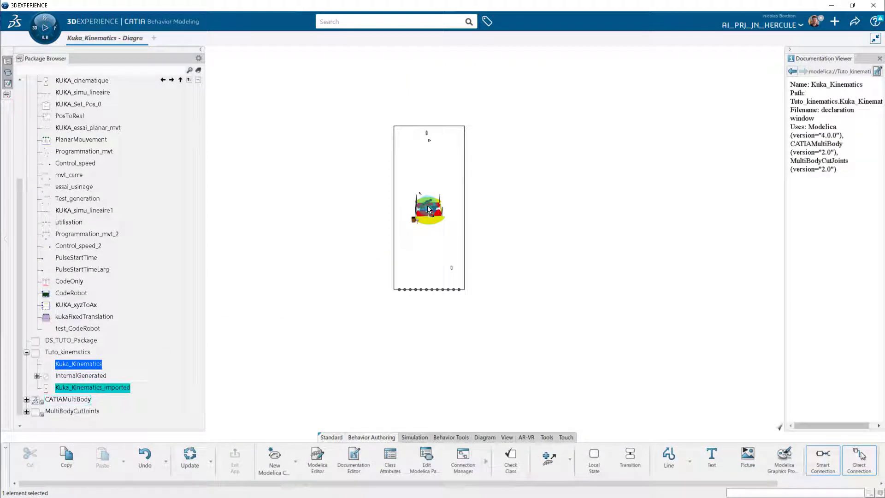
Open the icon layer of Kuka_Kinematics_imported, enlarge the output y and move it onto the icon's right edge.
double_click(113, 390)
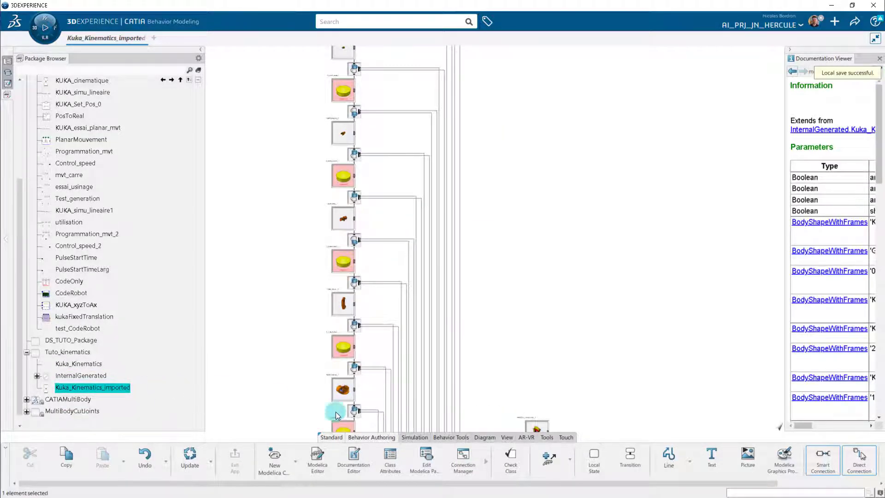
left_click_drag(602, 483, 747, 481)
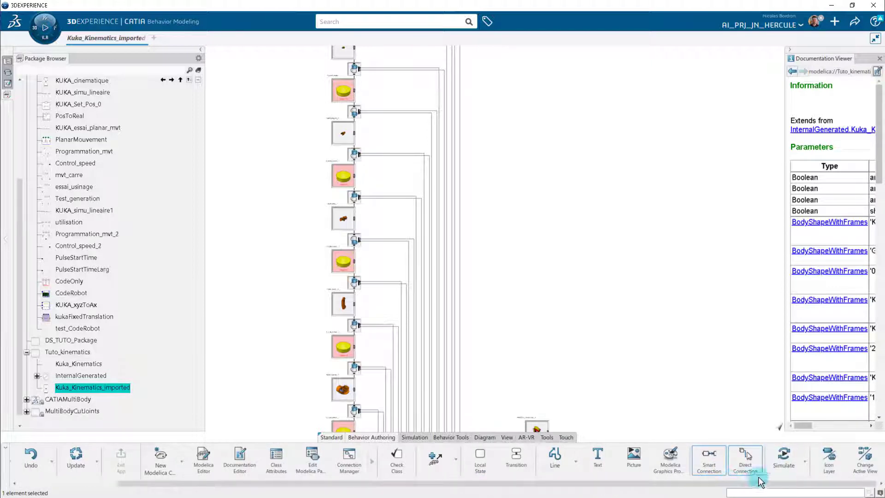
left_click(826, 458)
left_click(452, 245)
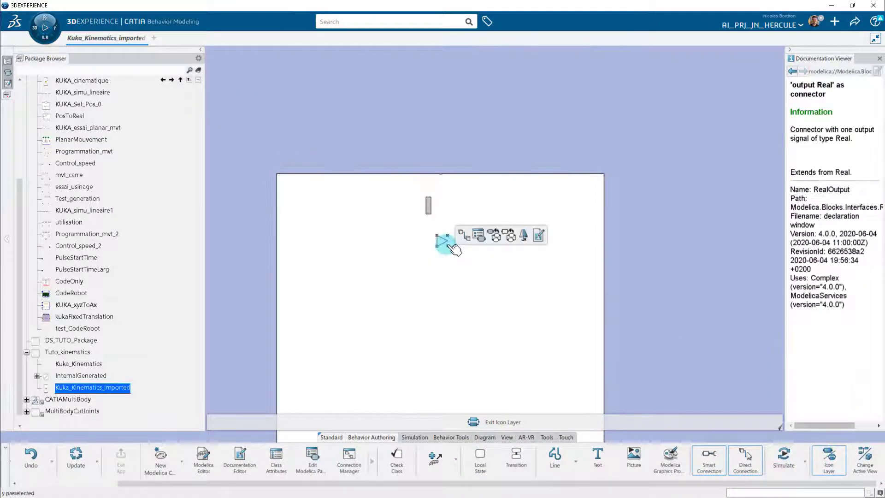
left_click_drag(448, 246, 478, 276)
left_click_drag(454, 256, 611, 303)
Enlarge the two frame connectors and place them on the icon's right edge, one above output y and one near the lower end.
left_click(429, 206)
left_click_drag(437, 214, 453, 230)
middle_click_drag(461, 305, 458, 350, "ctrl")
left_click_drag(409, 162, 485, 167)
left_click(521, 221)
middle_click_drag(516, 314, 513, 234)
left_click(448, 362)
left_click_drag(452, 357, 477, 355)
left_click(512, 295)
middle_click_drag(507, 188, 531, 226)
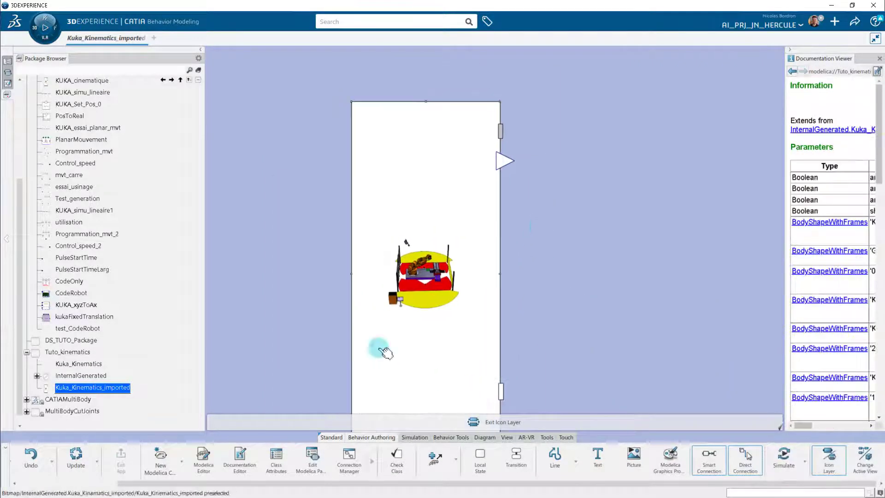
Draw a rectangle outlining the Kuka_Kinematics_imported icon.
middle_click_drag(380, 349, 392, 307, "ctrl")
left_click(598, 457)
left_click(576, 461)
left_click_drag(377, 71, 513, 386)
Add the icon texts KUKA and Kinematics plus the connector labels Tool, XYZ and World, and leave the icon layer.
left_click(616, 457)
left_click_drag(387, 95, 492, 140)
type("KUKA")
left_click_drag(382, 140, 581, 217)
type("Kinematics")
left_click(624, 469)
type("WorldToolXYZ")
left_click(612, 319)
middle_click_drag(624, 260, 615, 313, "ctrl")
left_click(481, 422)
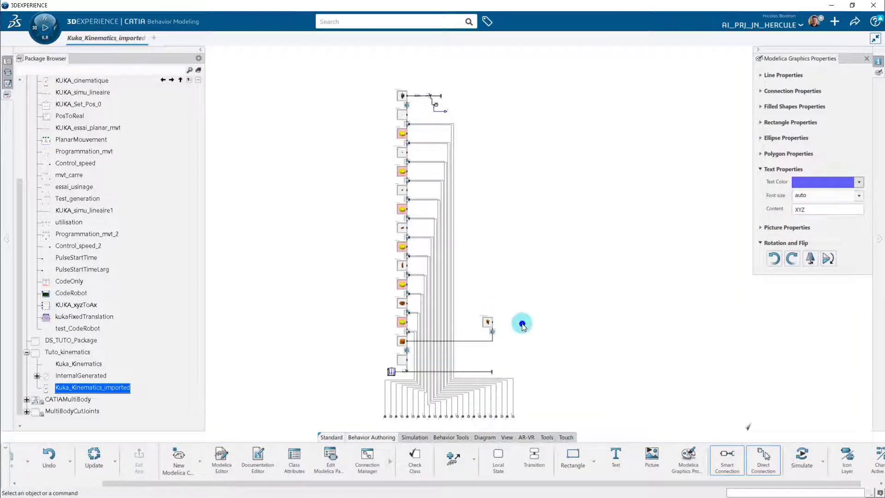
Open the Kuka_Set_Pos_0 diagram, search the package browser for "const" and insert the Real Constant block.
double_click(77, 364)
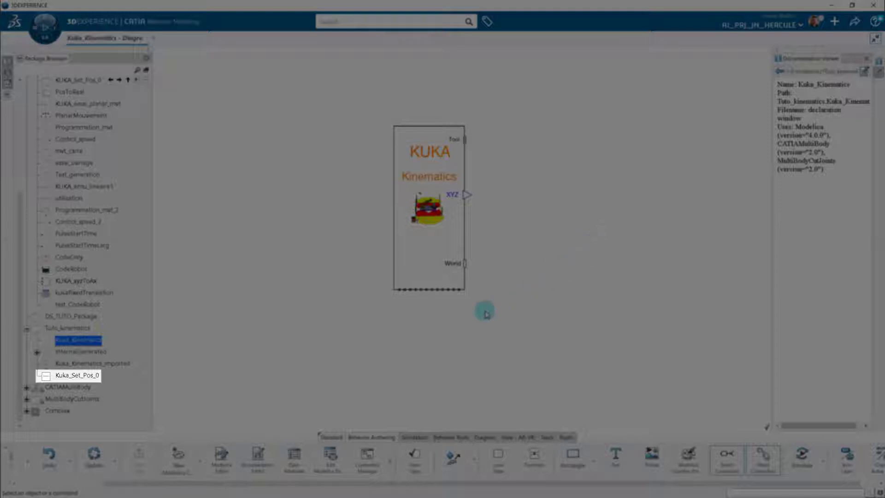
left_click(73, 376)
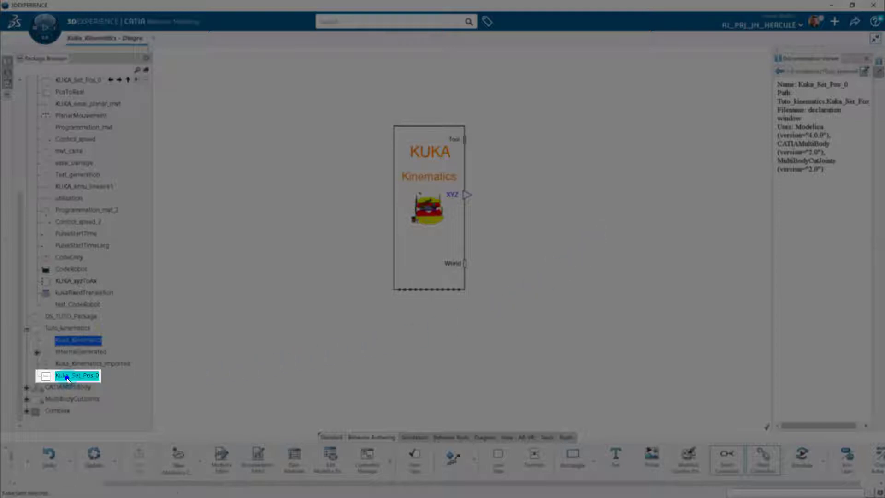
left_click(97, 68)
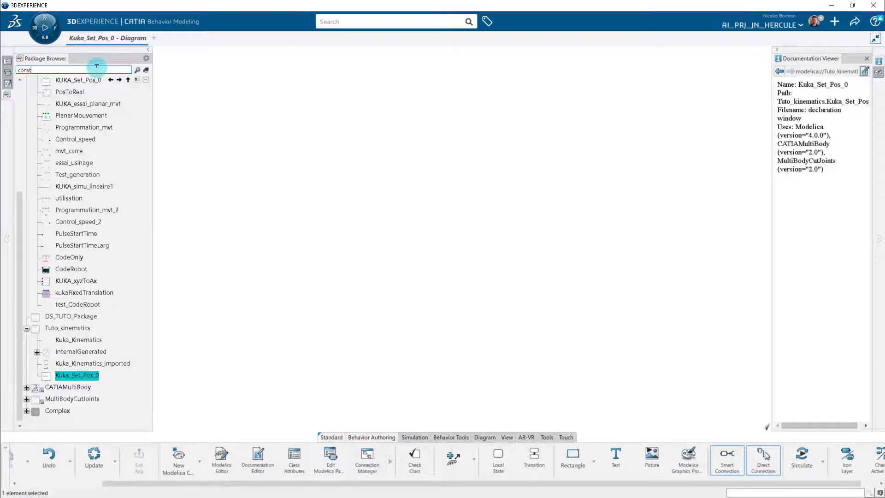
key("Return")
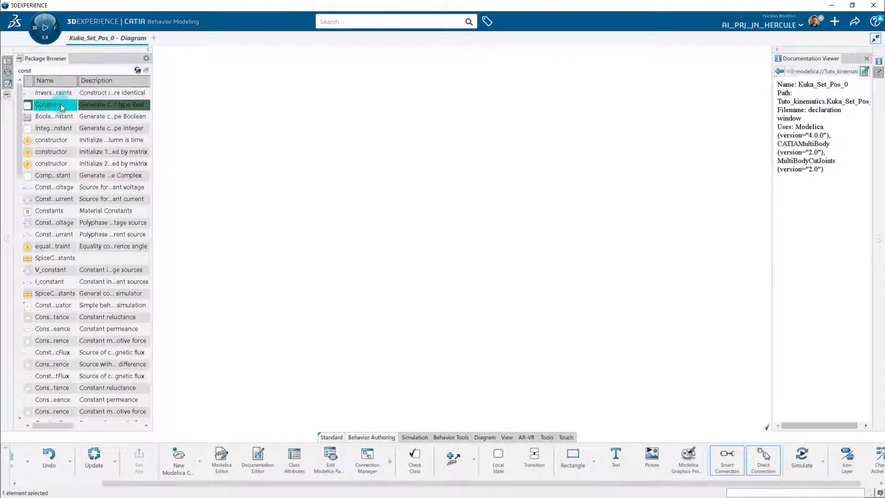
left_click_drag(62, 107, 301, 232)
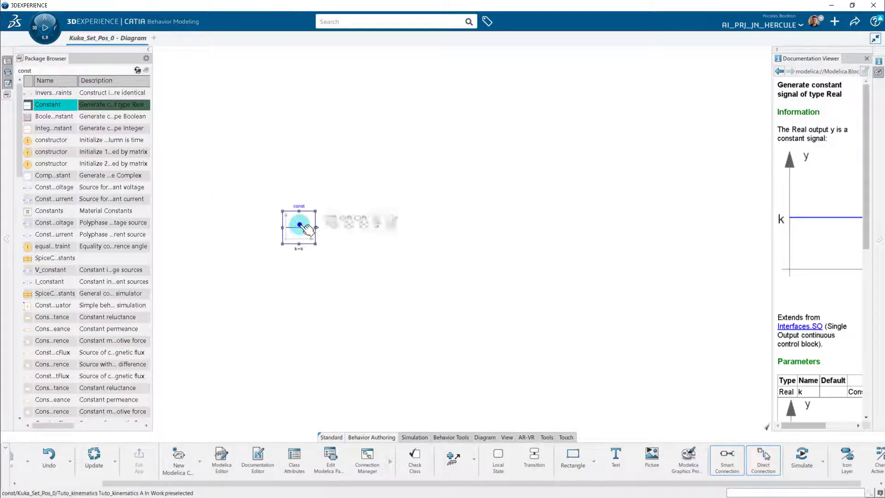
Rename the constant block to const[6] and set its output value k to 0.
double_click(299, 229)
left_click(377, 145)
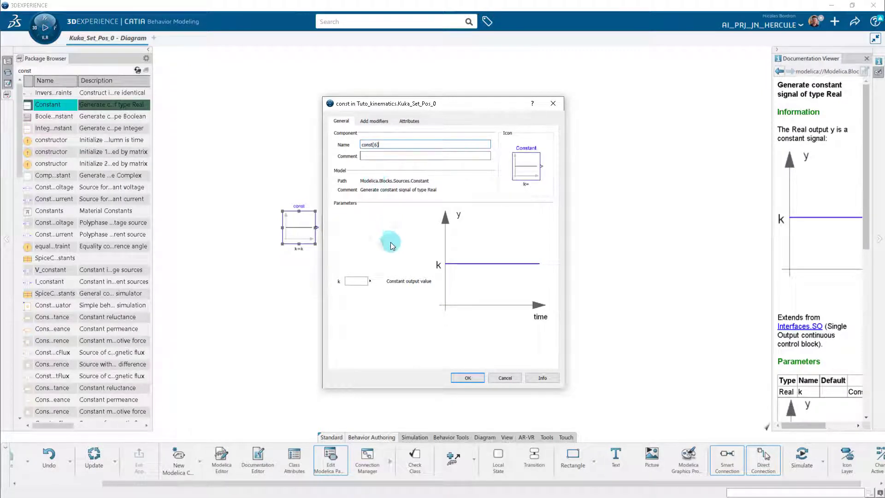
type("0")
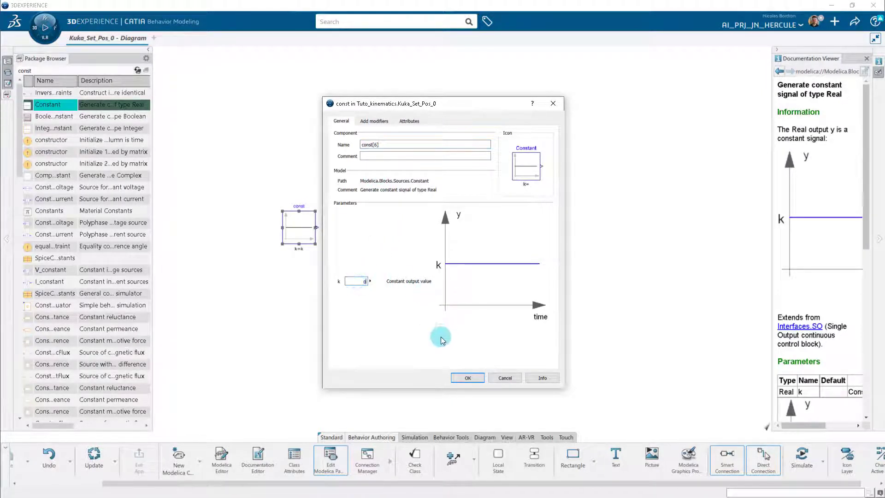
left_click(464, 374)
left_click(261, 300)
Search the package browser for "position" and insert Modelica.Mechanics.Rotational.Sources.Position beside the constant block.
left_click(77, 71)
double_click(59, 71)
type("position")
left_click_drag(153, 106, 355, 108)
left_click(295, 199)
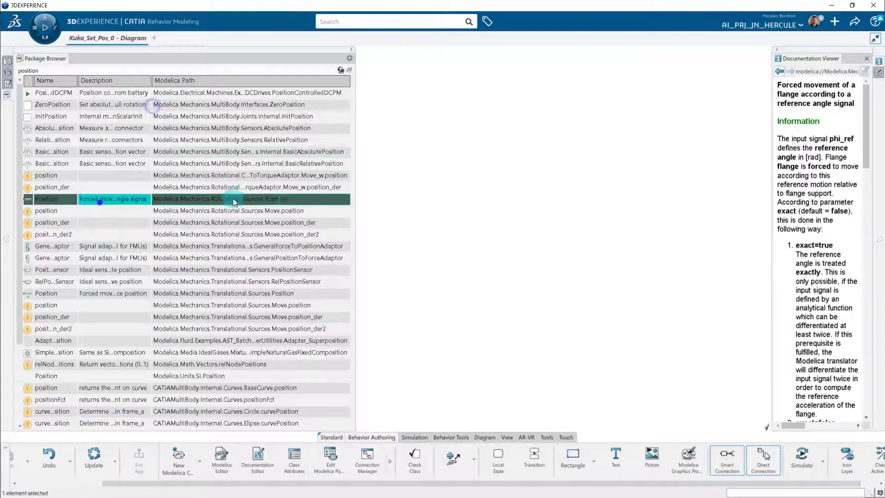
left_click_drag(296, 199, 403, 253)
left_click(341, 71)
Turn the position source into an array by renaming it position[6].
double_click(401, 235)
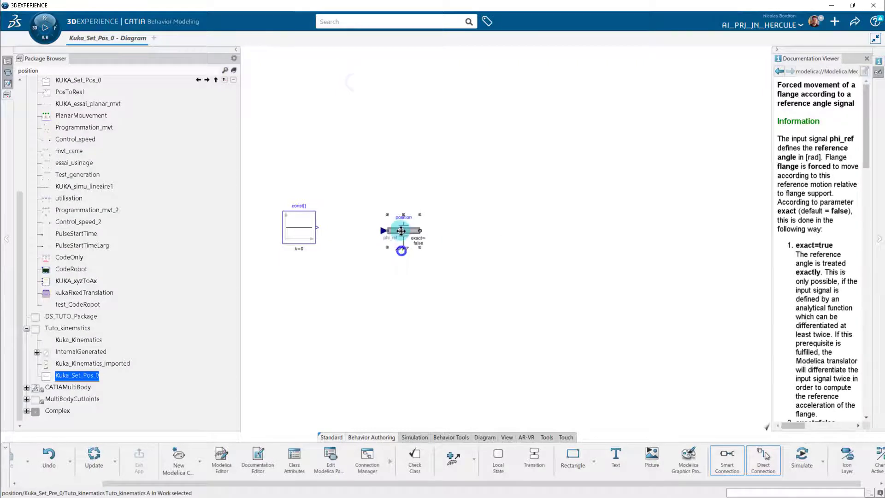
left_click(370, 143)
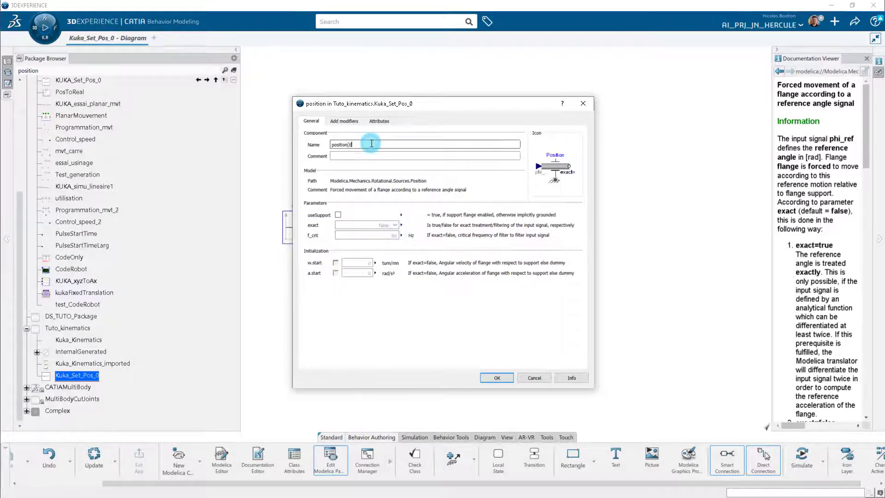
type("[6]")
key("Return")
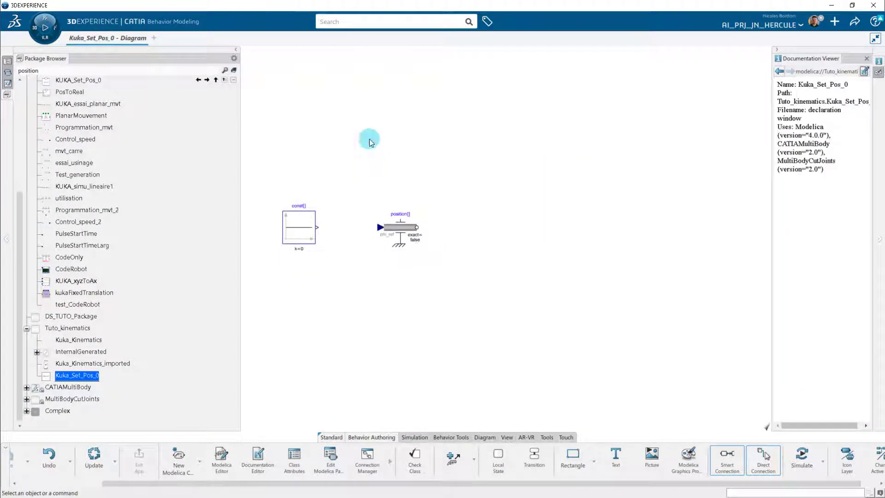
Search the package browser for "flange" and insert the rotational Flange_b connector above the position source.
left_click(120, 71)
key("BackSpace")
type("flange")
key("Return")
left_click(101, 225)
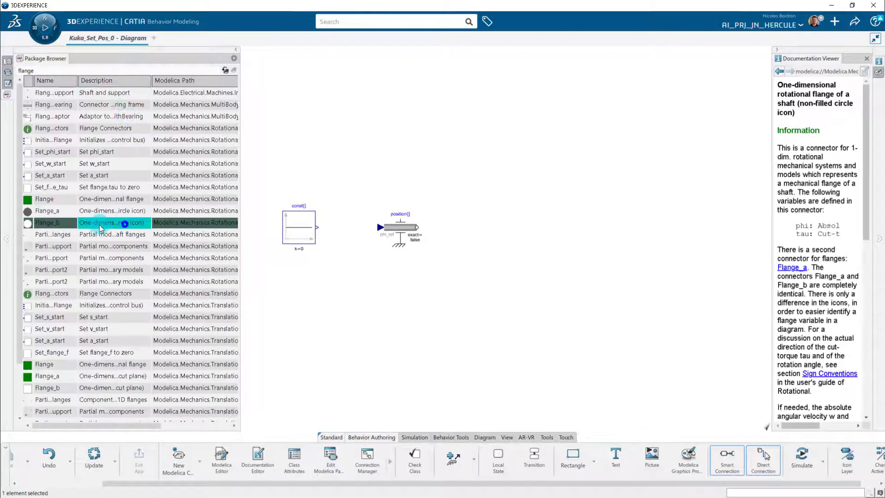
left_click_drag(174, 236, 446, 158)
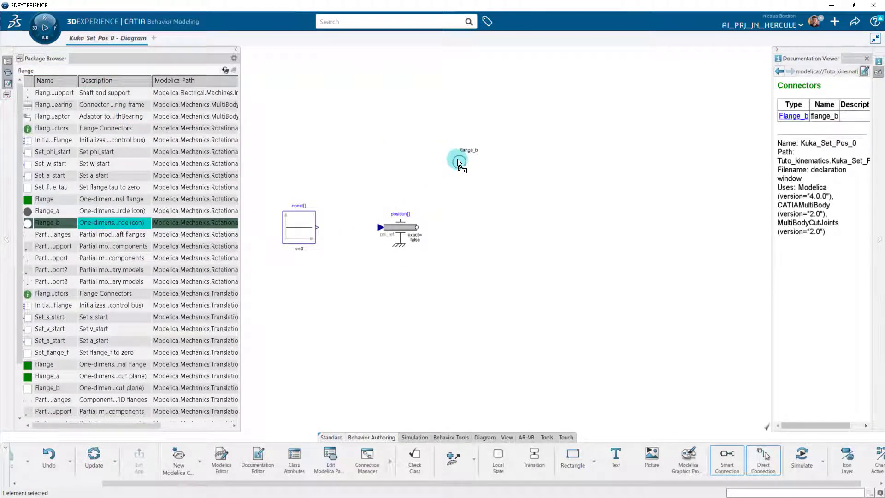
Rename the flange connector to flange_b[6].
double_click(459, 160)
left_click(437, 145)
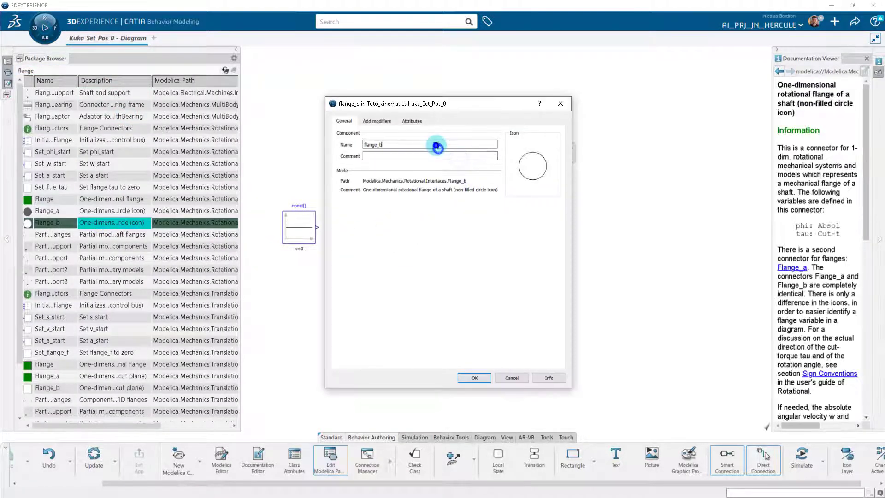
key("Return")
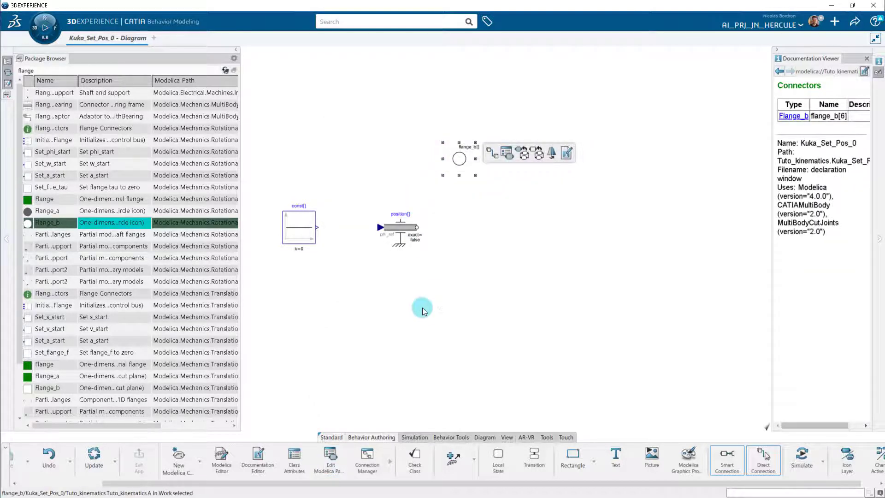
Connect the constant's output to the position source's phi_ref input and the source's flange to flange_b, using full arrays [:].
left_click(322, 229)
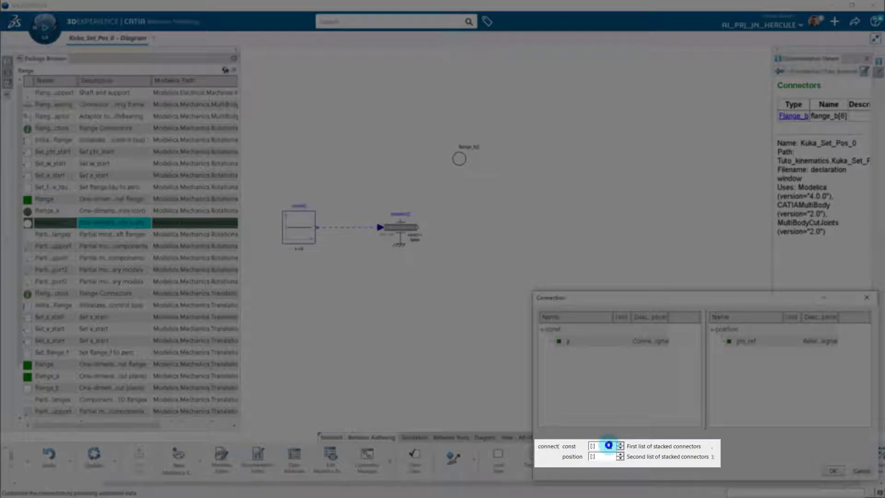
left_click(831, 471)
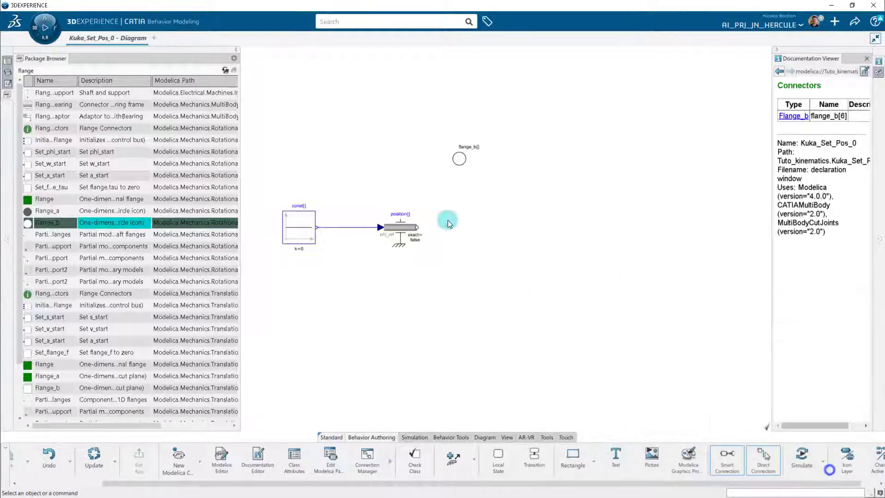
left_click(459, 159)
left_click(794, 461)
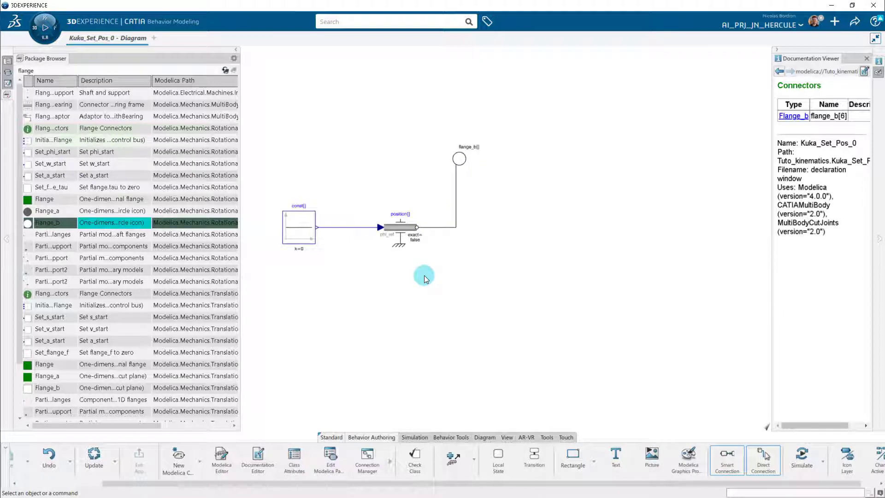
Open the Kuka_Kinematics diagram and insert Kuka_Set_Pos_0 below the KUKA Kinematics component.
left_click(226, 70)
double_click(79, 340)
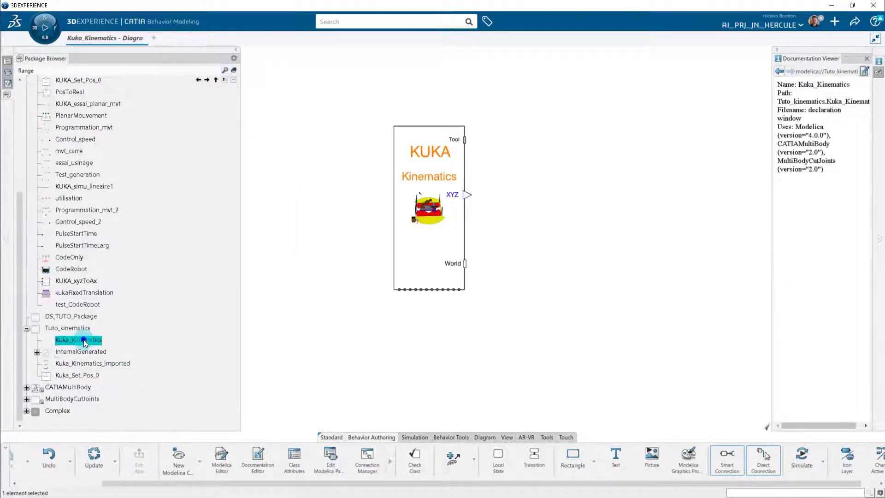
left_click_drag(84, 379, 454, 358)
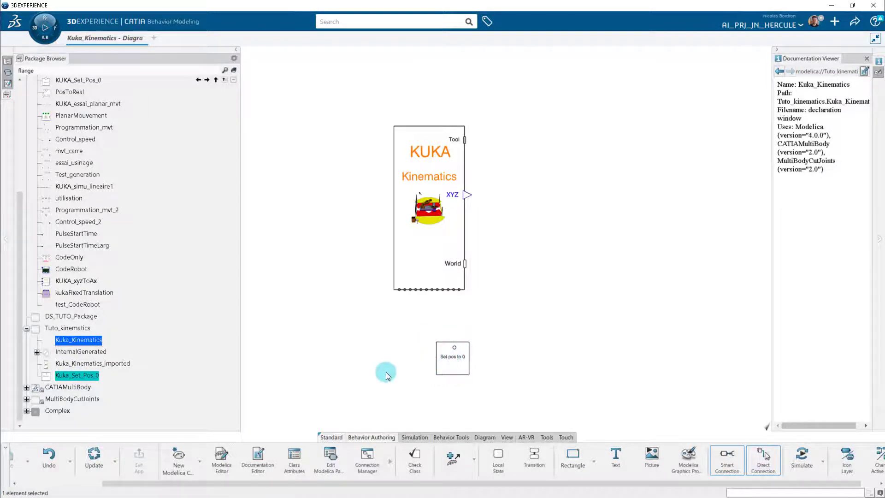
In the icon layer of Kuka_Set_Pos_0, enlarge the flange_b connector and centre it on the icon's top edge.
double_click(77, 376)
left_click(848, 459)
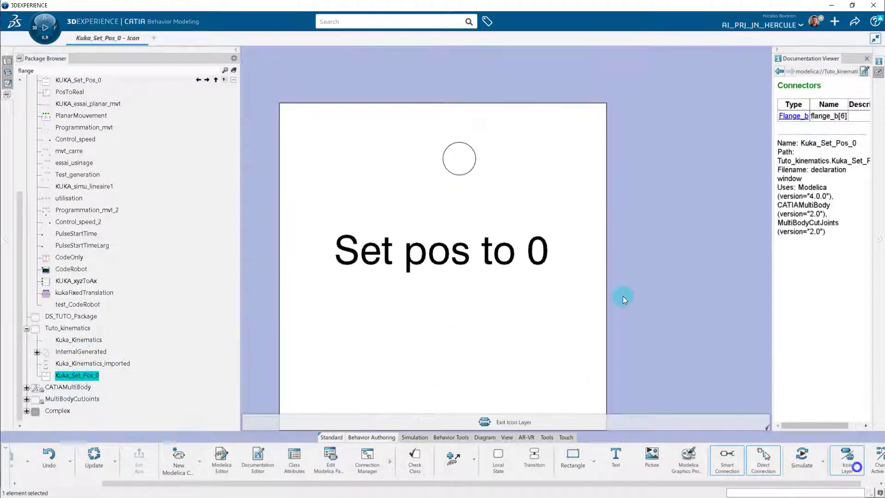
left_click(468, 162)
left_click_drag(460, 164, 383, 159)
left_click_drag(415, 136, 437, 118)
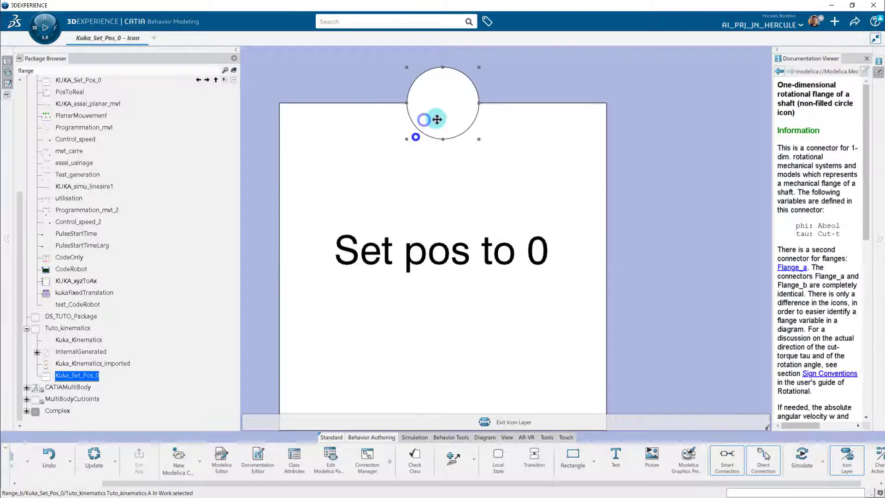
left_click(514, 423)
In the Kuka_Kinematics diagram, connect the 'A1__angle' flange to flange_b[1] of the Set pos to 0 block.
double_click(83, 340)
scroll(442, 329, "up", 5)
left_click(385, 180)
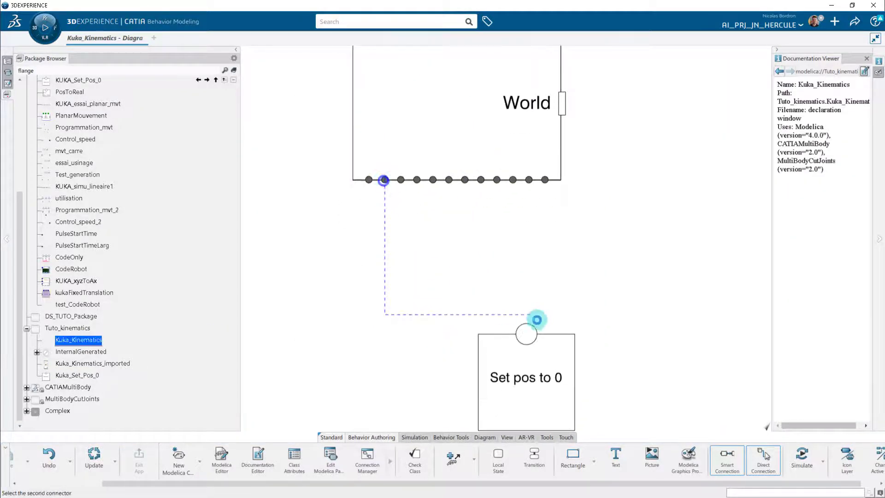
left_click(526, 330)
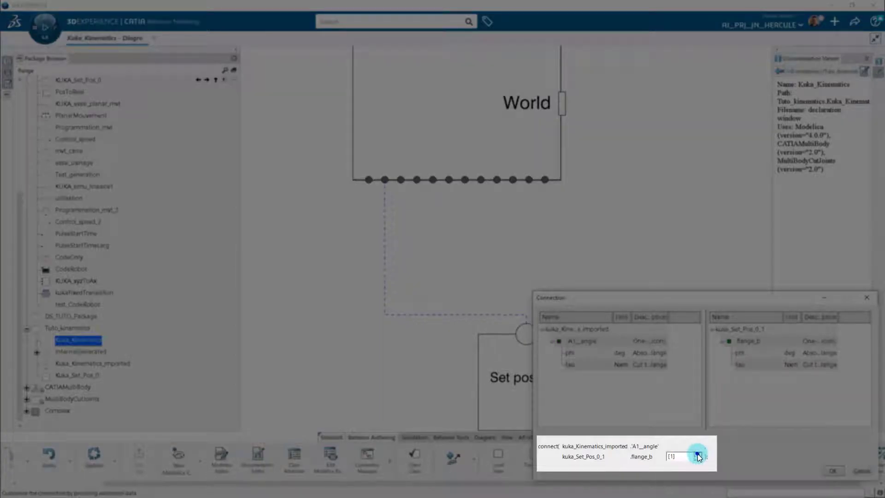
left_click(834, 472)
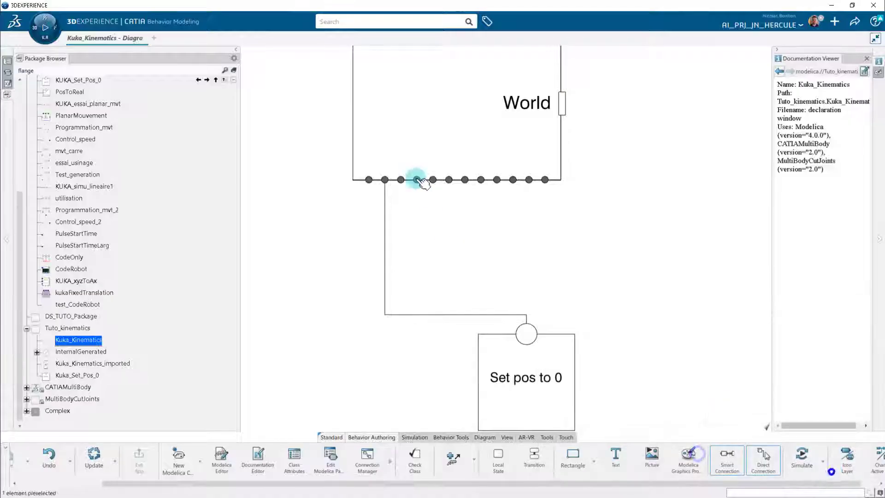
Connect 'A2__angle' to flange_b[2] and the remaining axis angle flanges to the other flange_b elements of the Set pos to 0 block.
left_click(417, 179)
left_click(526, 331)
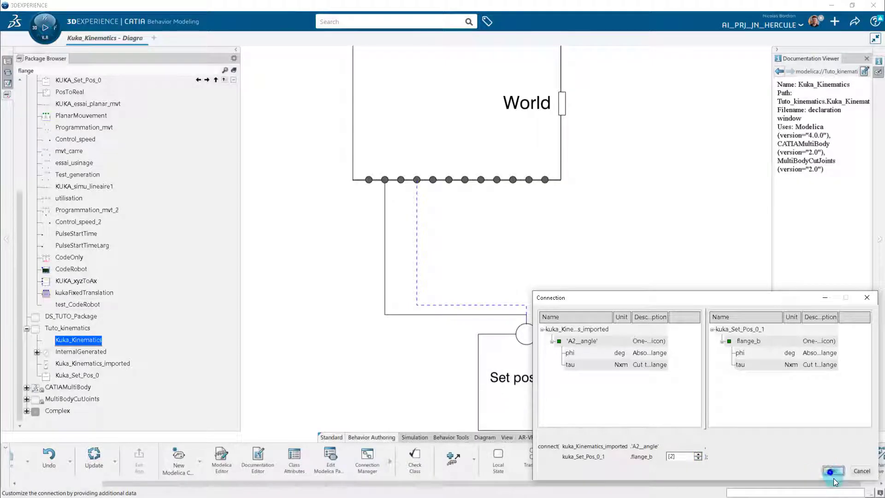
left_click(833, 471)
scroll(603, 267, "down", 3)
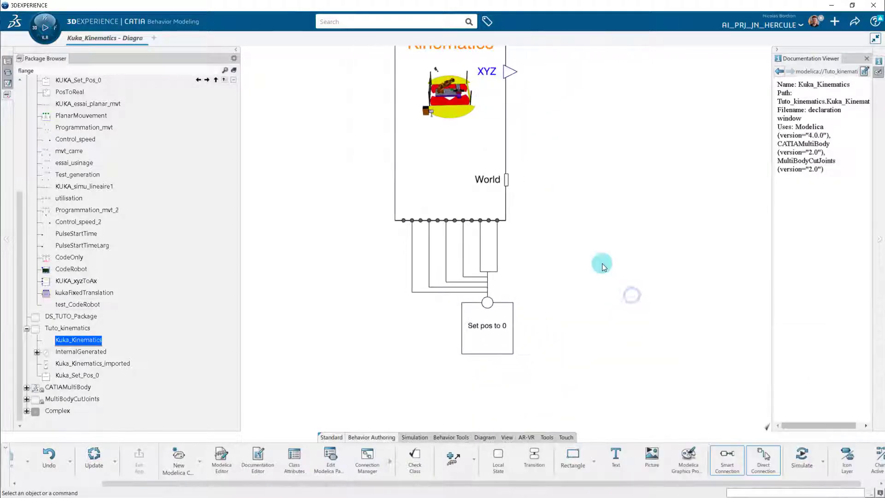
scroll(569, 178, "down", 2)
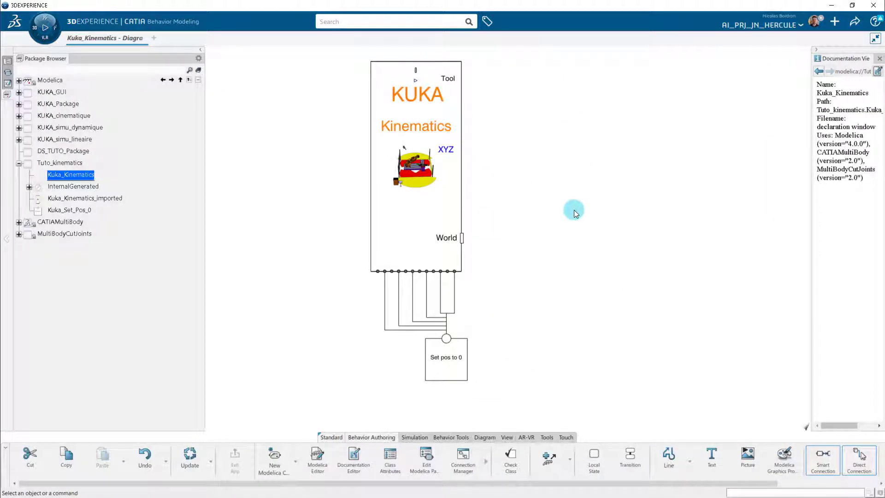
Create a new Modelica model class named Kuka_Set_Pos_Cor inside the Tuto_kinematics package.
left_click(279, 466)
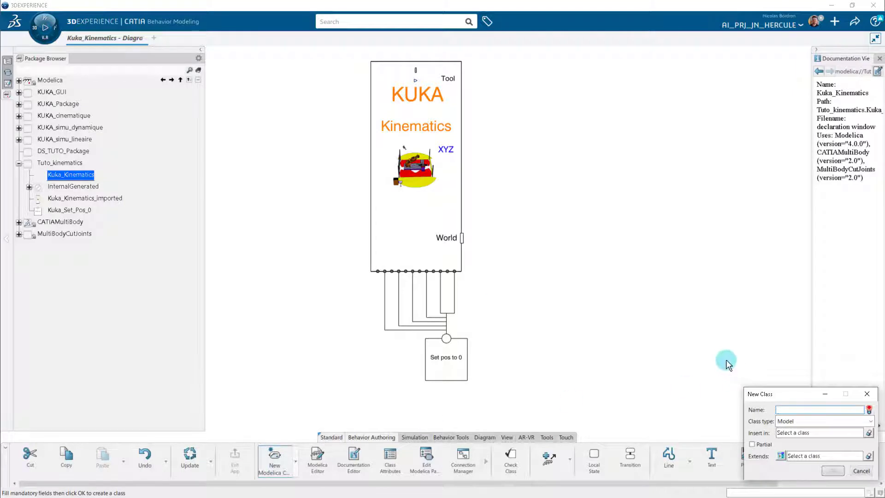
type("Kuka_Set_Pos_Cor")
left_click(805, 434)
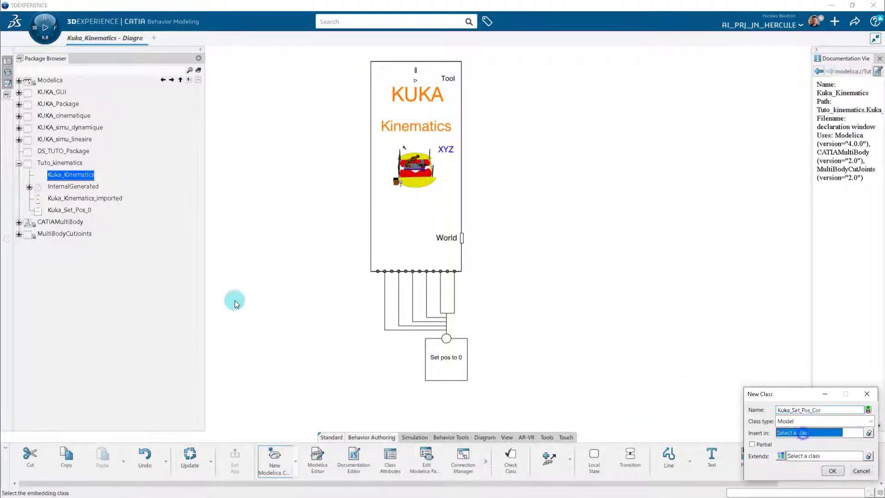
left_click(60, 164)
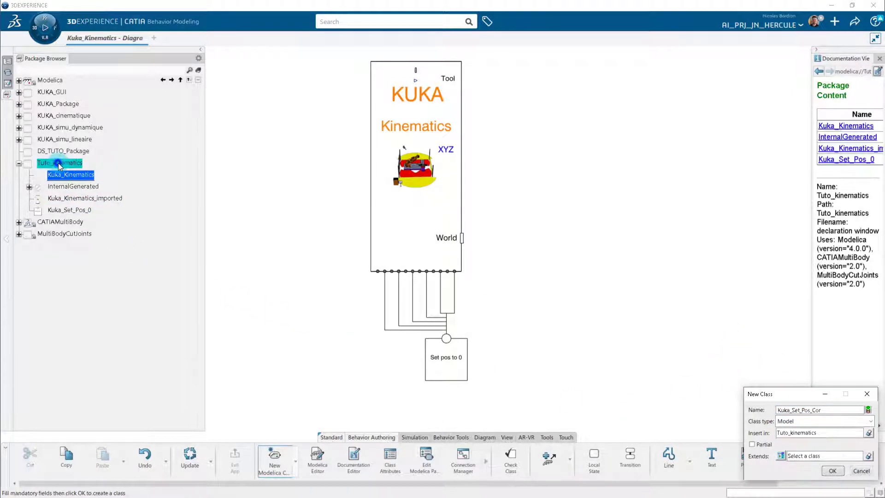
left_click(831, 472)
left_click(501, 197)
Place a Constant source block in the Kuka_Set_Pos_Cor diagram and a RealInput connector below it.
left_click_drag(46, 104, 356, 187)
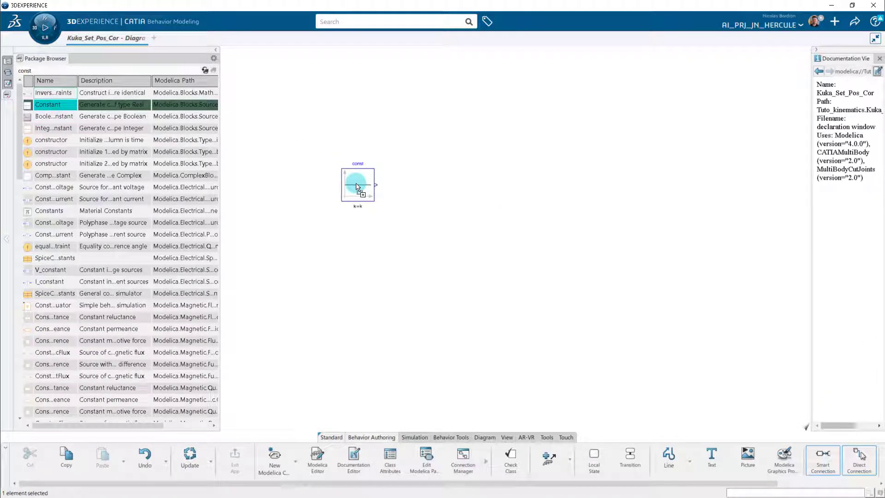
double_click(104, 70)
type("input")
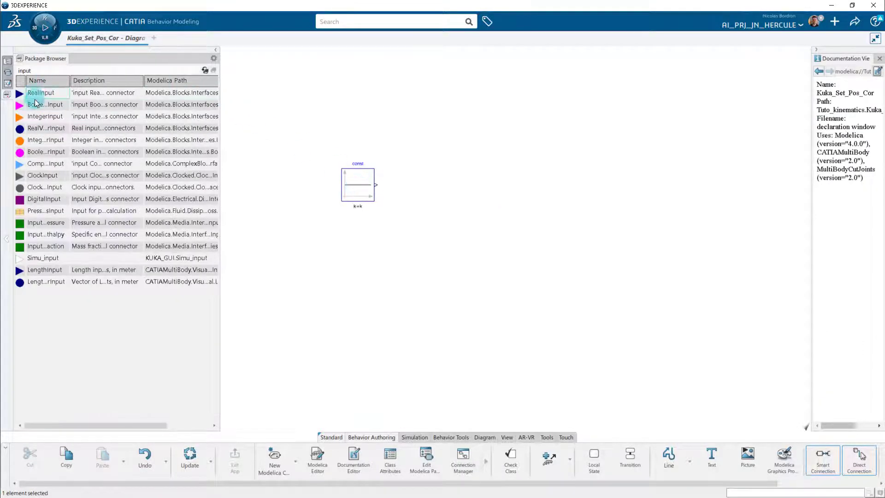
left_click_drag(34, 95, 328, 280)
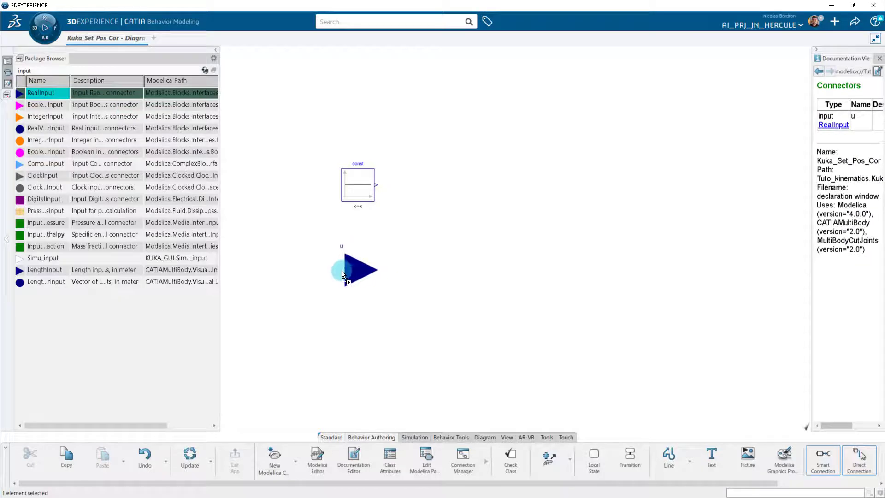
Place an Add block to the right of the constant, followed by a Gain block.
double_click(104, 71)
type("add")
left_click_drag(44, 92, 463, 212)
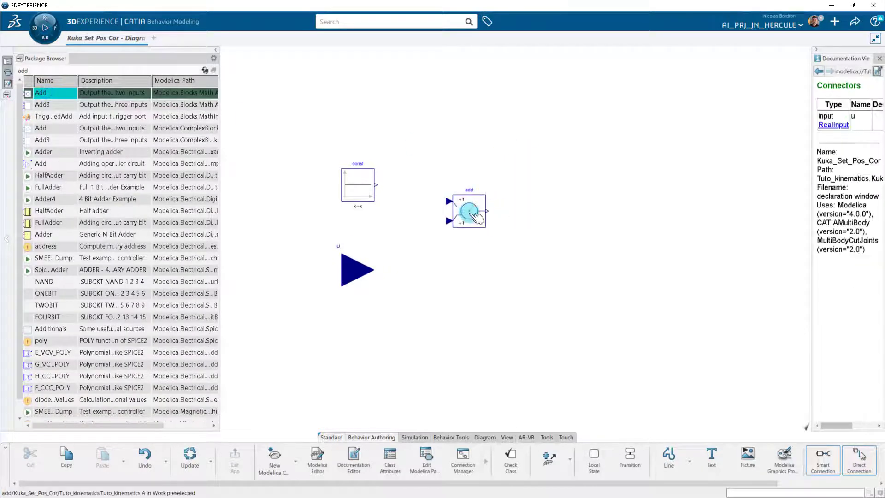
double_click(104, 70)
type("gain")
left_click_drag(41, 97, 560, 214)
Complete the row with a from_deg converter, a rotational Position source and a rotational Flange_b connector.
double_click(103, 70)
type("from_deg")
left_click(45, 134)
left_click_drag(68, 131, 636, 218)
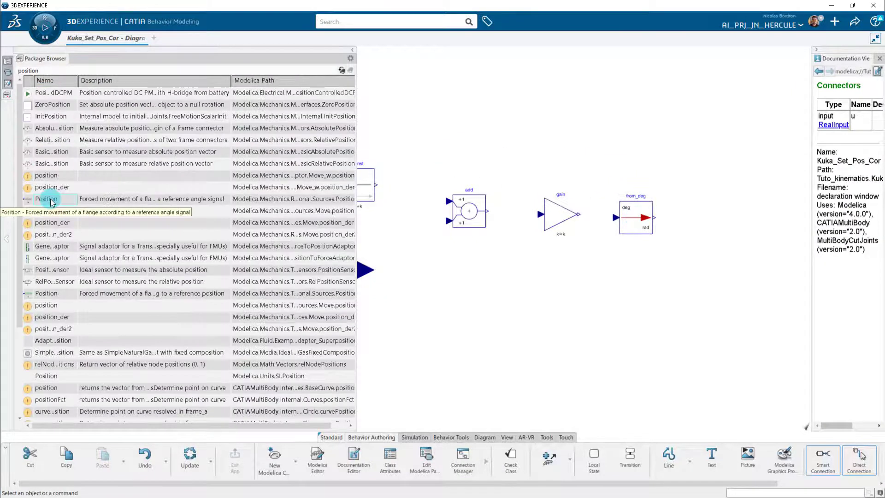
left_click_drag(51, 202, 718, 235)
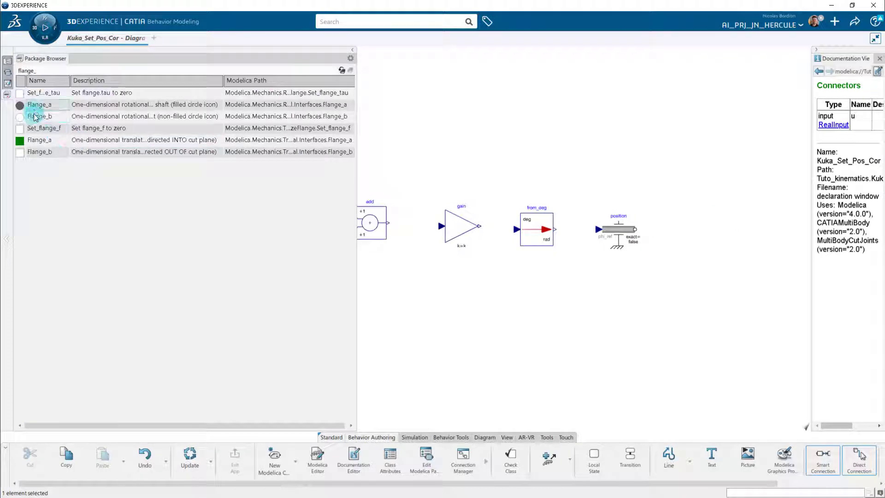
left_click_drag(34, 116, 700, 224)
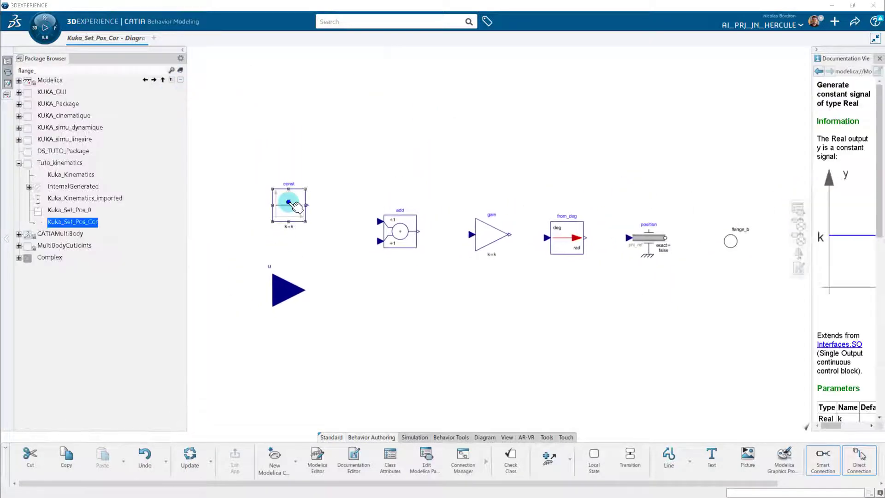
Turn every component of the Kuka_Set_Pos_Cor diagram into an array of size [6], from const[6] through flange_b[6].
double_click(289, 199)
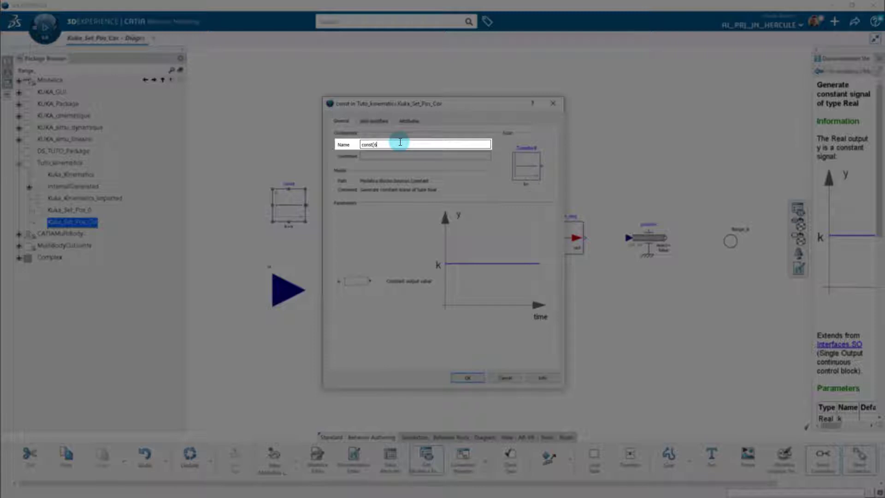
type("[]")
key("Return")
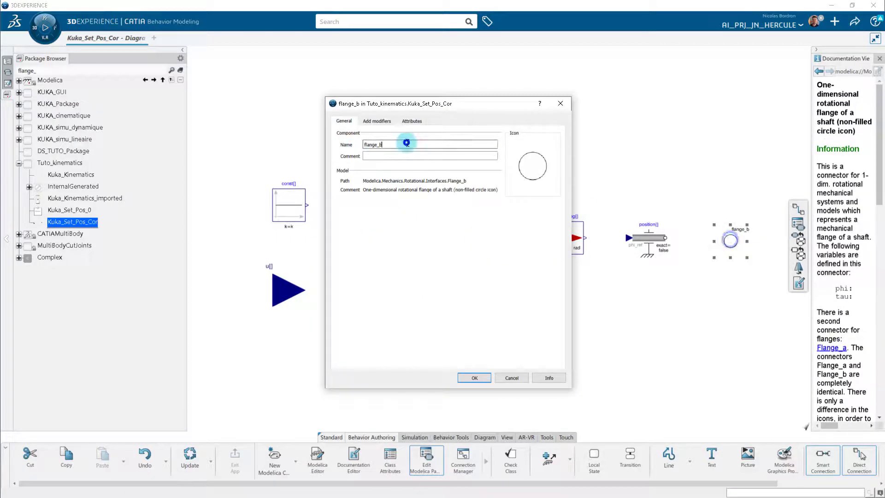
type("[]")
key("Return")
Connect const and u to the add inputs, and chain add, gain, from_deg, position and flange_b with full-array connections.
left_click(305, 204)
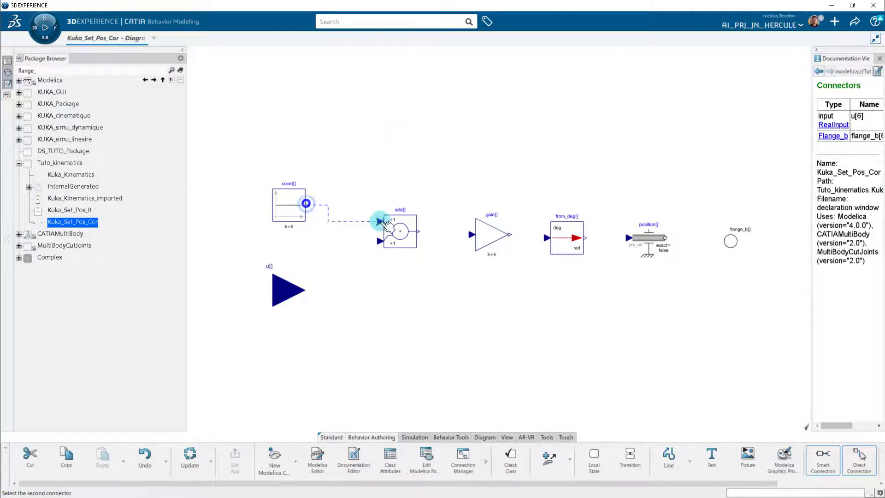
left_click(380, 222)
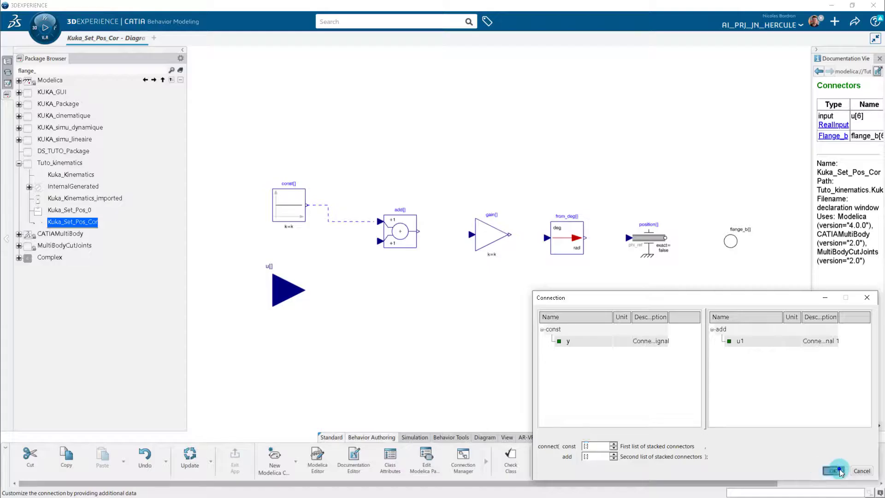
left_click(832, 471)
left_click(665, 238)
left_click(730, 241)
left_click(833, 471)
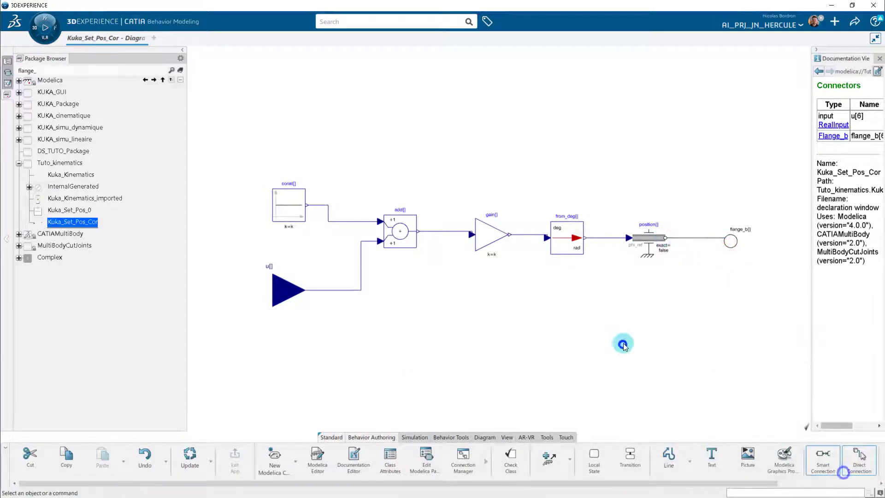
Set the constant's k to {0,0,0,-180,90,-90} and the gain's k to {1,1,-1,1,-1,1}.
double_click(290, 206)
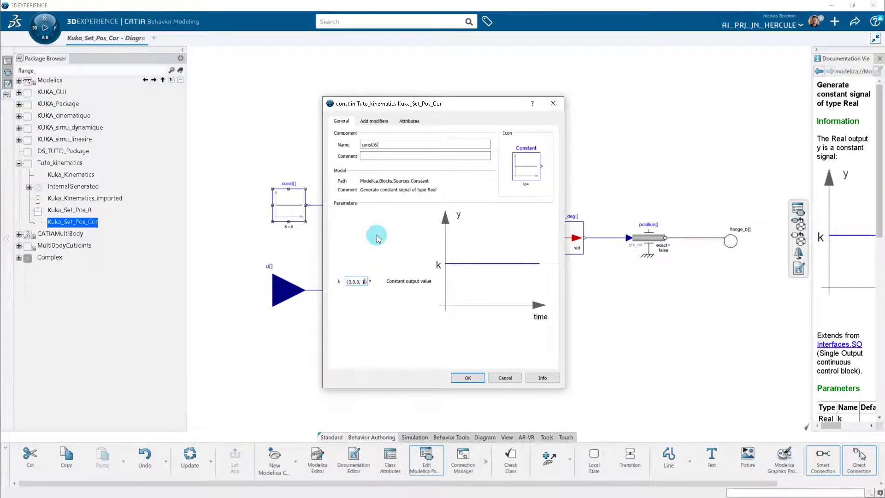
key("Return")
double_click(484, 234)
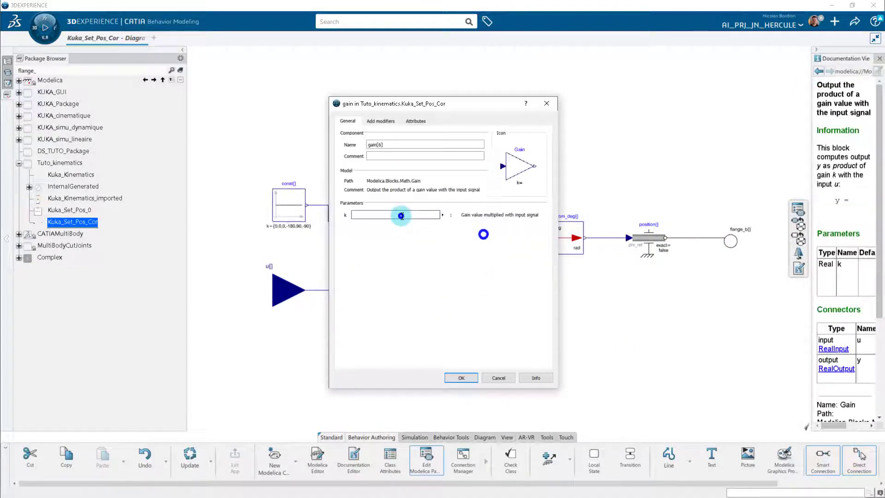
type(",1,-1,1,-1}")
key("Return")
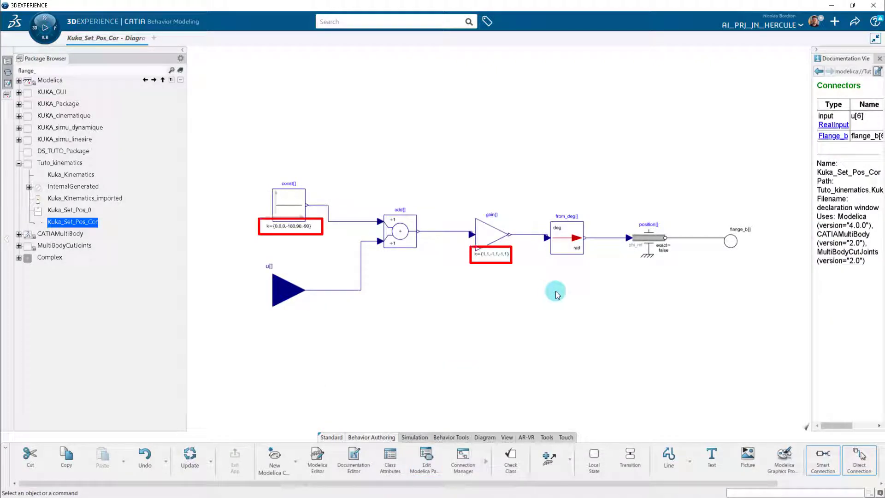
In the icon layer of Kuka_Set_Pos_Cor, draw a square body and place u on its left edge and flange_b on its top edge.
middle_click_drag(559, 291, 527, 299)
left_click_drag(625, 484, 738, 483)
left_click(830, 455)
middle_click_drag(551, 291, 524, 271)
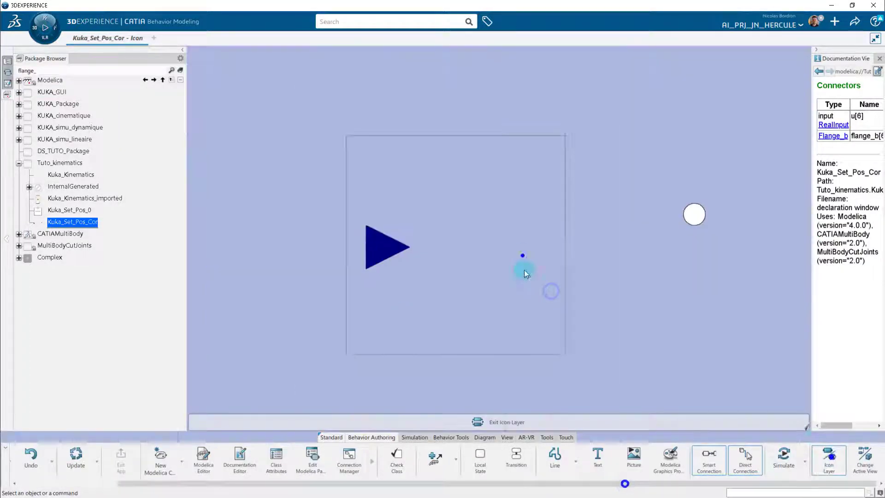
left_click(576, 461)
left_click(569, 399)
left_click(348, 147)
left_click(567, 365)
mouse_move(384, 260)
left_mouse_down()
mouse_move(352, 240)
mouse_move(346, 254)
left_mouse_up()
mouse_move(698, 227)
left_mouse_down()
mouse_move(570, 243)
mouse_move(460, 147)
left_mouse_up()
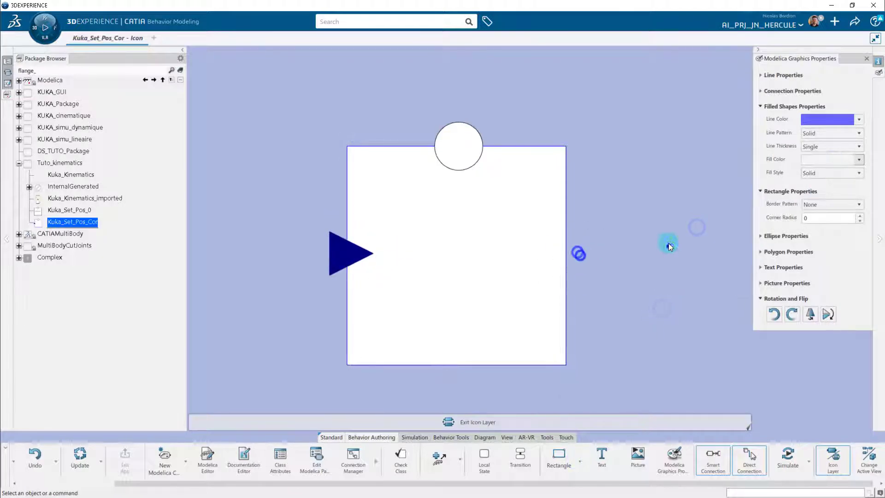
Add the orange text 'Real to Pos' in the middle of the icon and exit the icon layer.
left_click(602, 457)
left_click(403, 209)
left_click(513, 273)
triple_click(832, 209)
type("Real to Pos")
left_click_drag(513, 273, 534, 293)
left_click(855, 184)
left_click(827, 232)
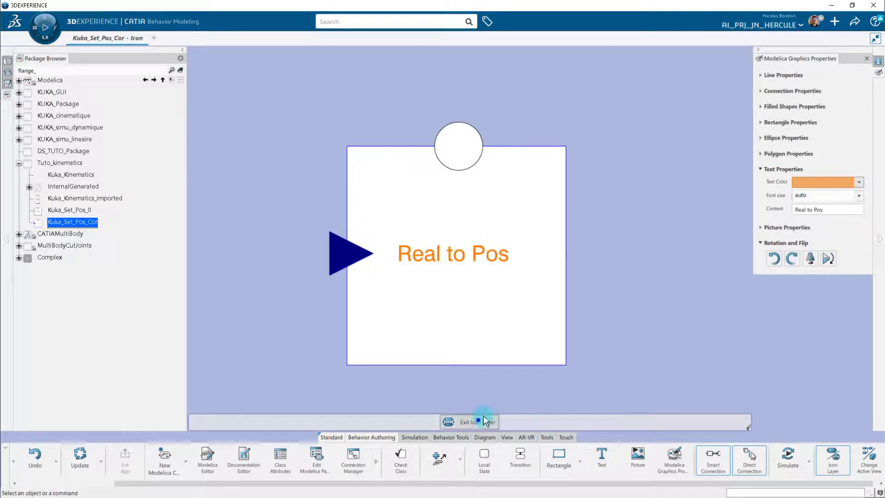
left_click(479, 421)
Insert Kuka_Set_Pos_Cor below the KUKA Kinematics component in Kuka_Kinematics and connect the six remaining axis flanges to its flange_b elements, ending with 'A6_angle' to flange_b[6].
double_click(71, 175)
left_click_drag(57, 222, 413, 306)
scroll(414, 306, "up", 3)
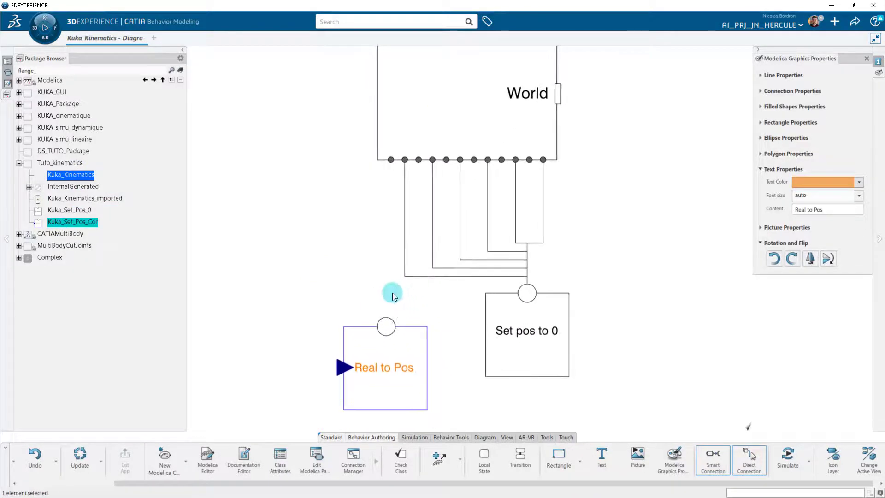
left_click_drag(391, 159, 386, 325)
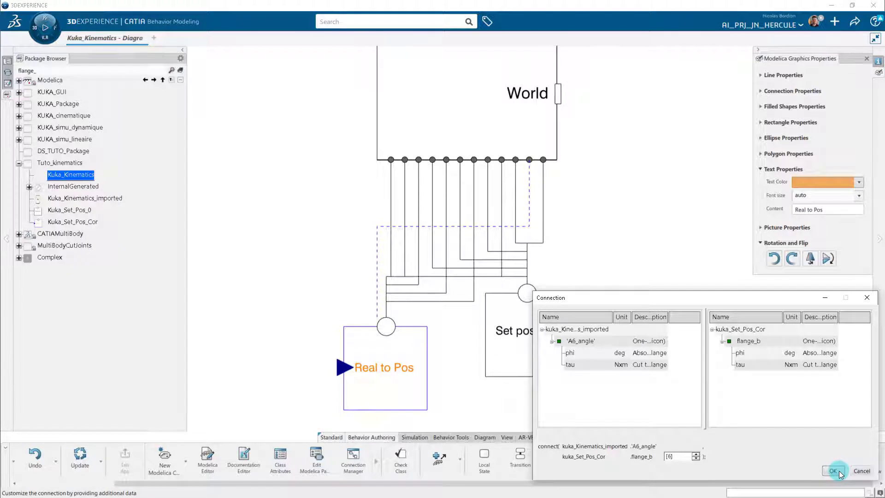
left_click(833, 470)
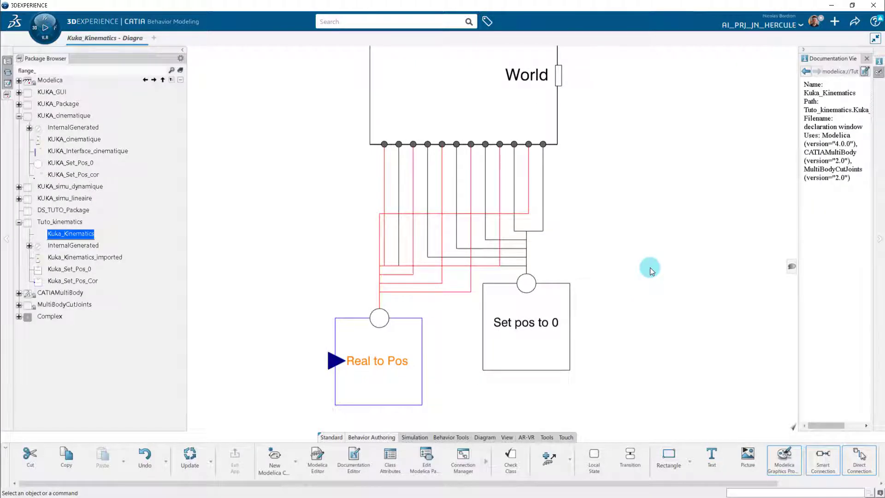
Insert six RealInput connectors in a column to the left of the KUKA Kinematics component.
middle_click_drag(221, 287, 316, 300)
middle_click_drag(342, 237, 360, 293)
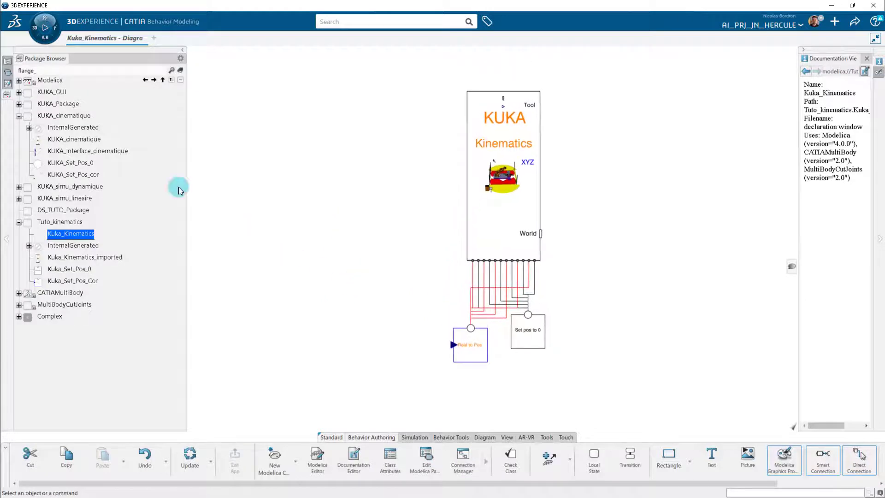
left_click(56, 69)
left_click_drag(84, 70, 286, 105)
type("input")
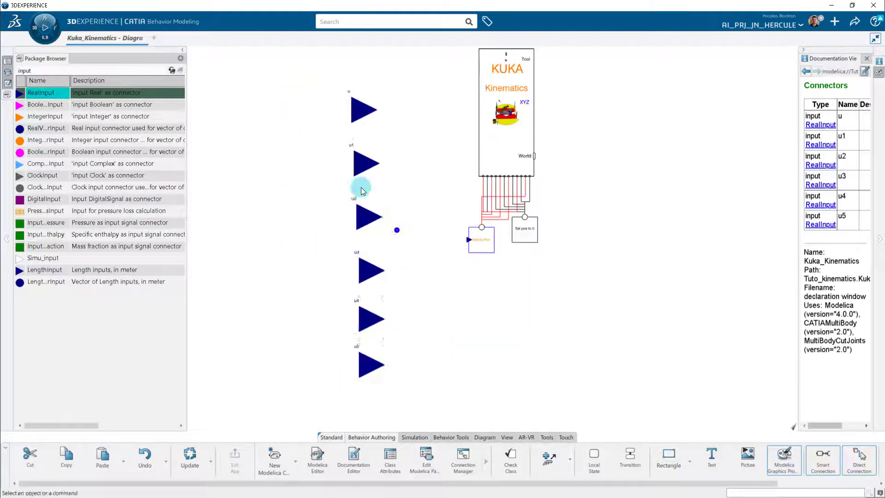
Rename the input connector u at the bottom of the column as u6.
left_click(628, 351)
double_click(374, 340)
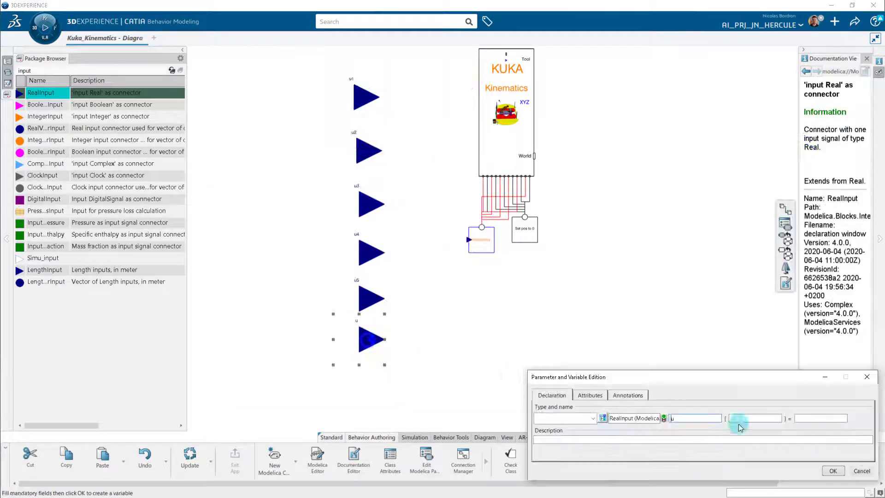
left_click(769, 419)
left_click(692, 418)
type("6")
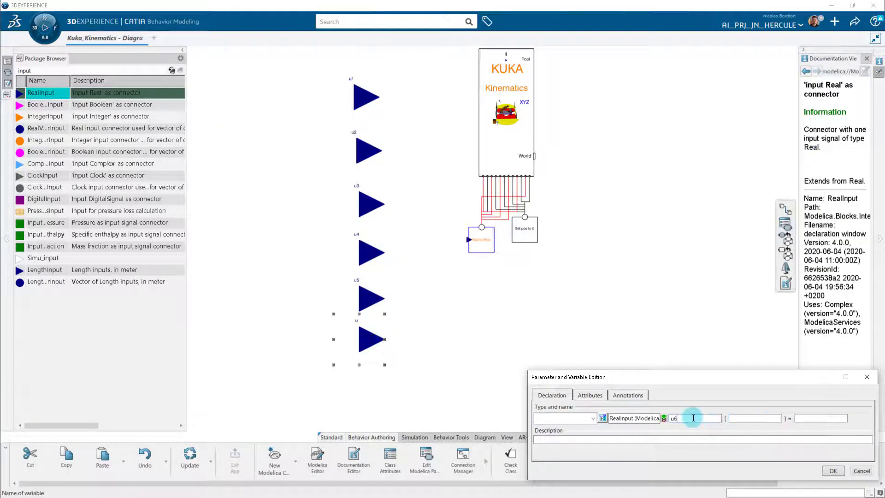
left_click(840, 474)
left_click(463, 328)
Connect the inputs u1 to u6 to the matching elements u[1] to u[6] of the Real to Pos block.
middle_click_drag(413, 271, 377, 198)
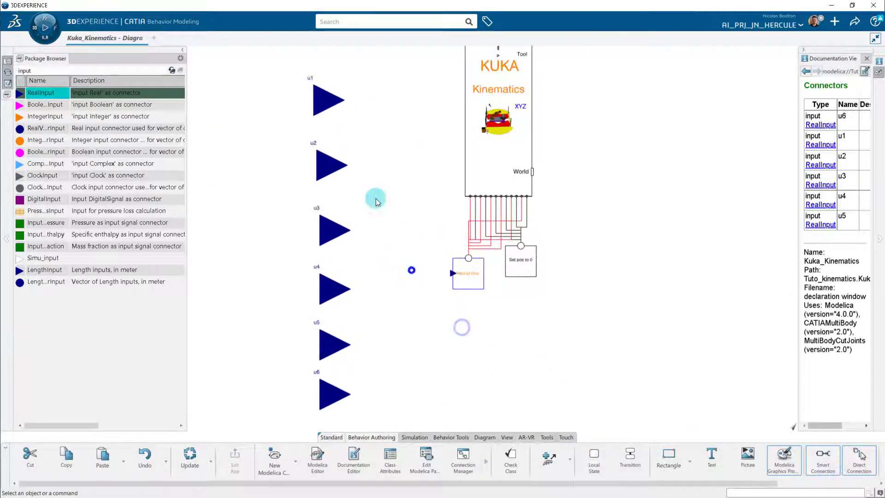
left_click(325, 101)
left_click(452, 273)
left_click(641, 450)
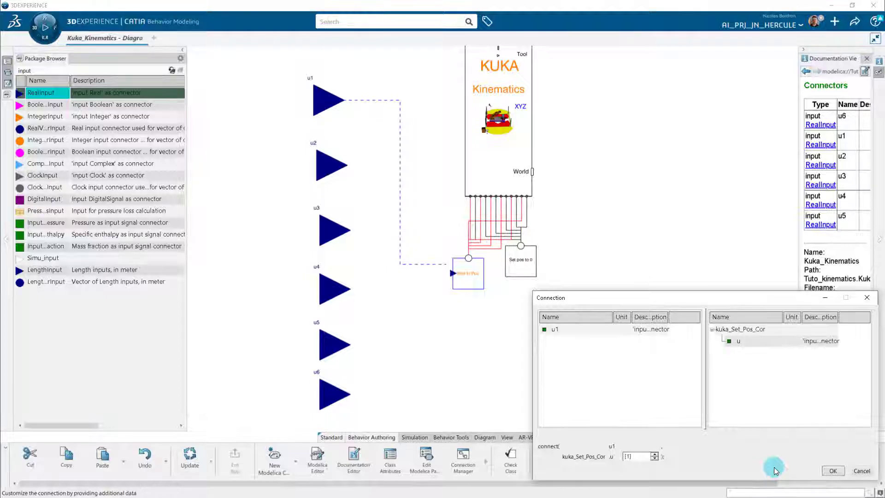
left_click(840, 475)
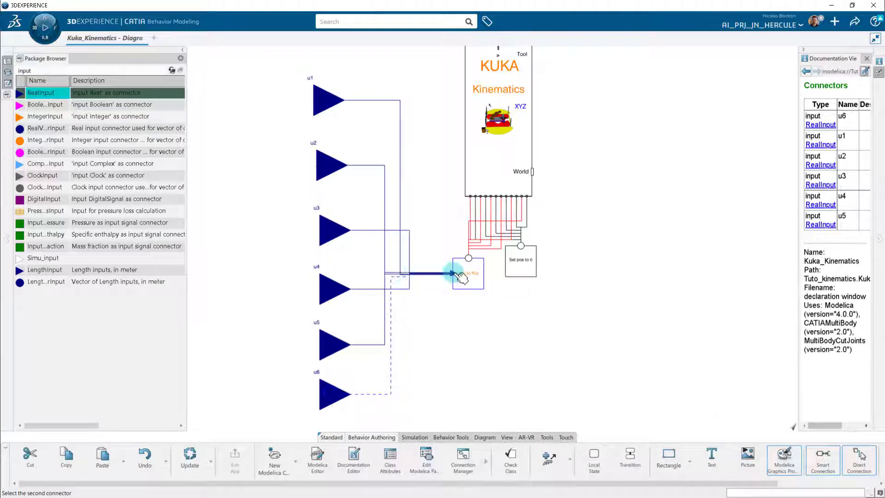
left_click(453, 273)
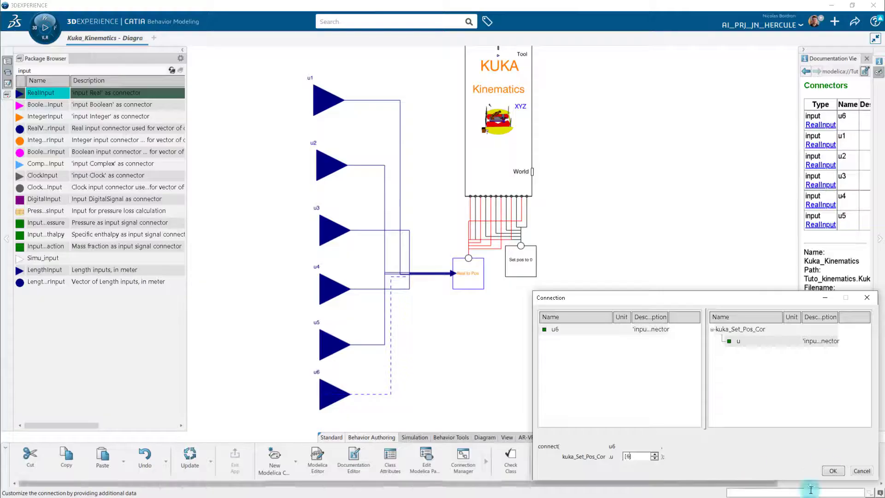
left_click(832, 470)
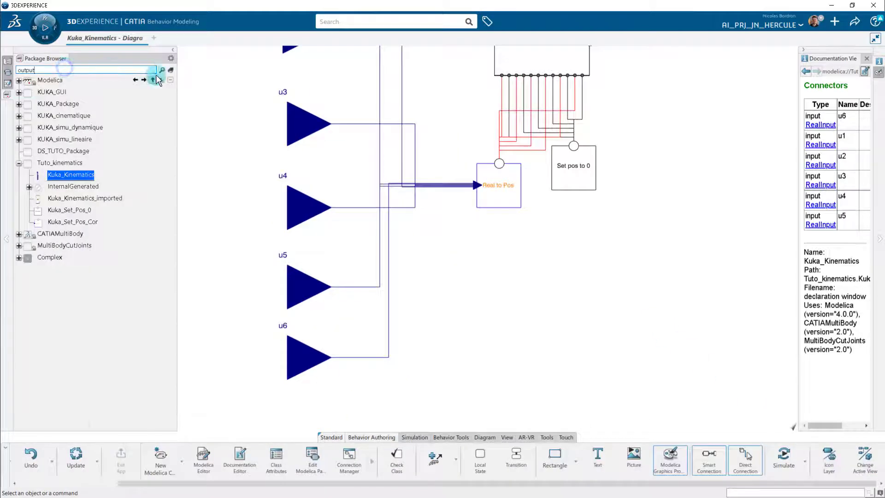
Insert three RealOutput connectors in a column to the right of the KUKA Kinematics component's XYZ output.
left_click(161, 70)
middle_click_drag(663, 94, 445, 253)
left_click_drag(39, 93, 386, 226)
Rename the three RealOutput connectors as x, y and z in order down the column.
double_click(373, 212)
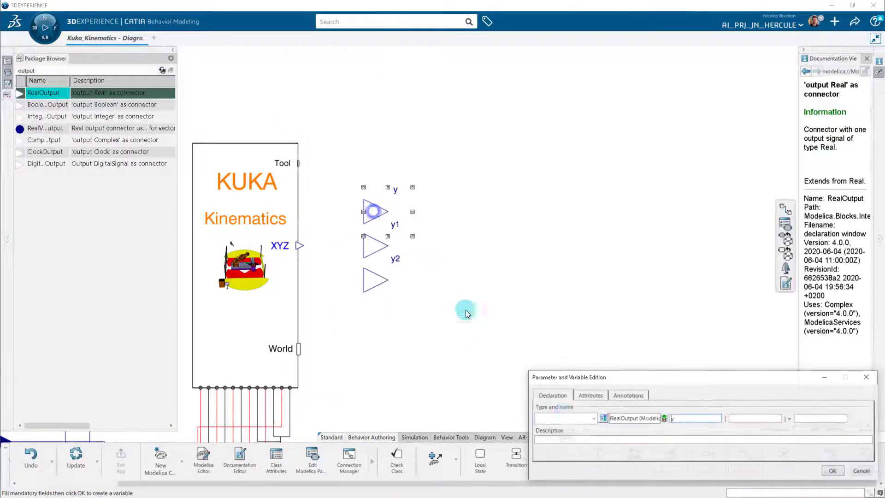
double_click(681, 419)
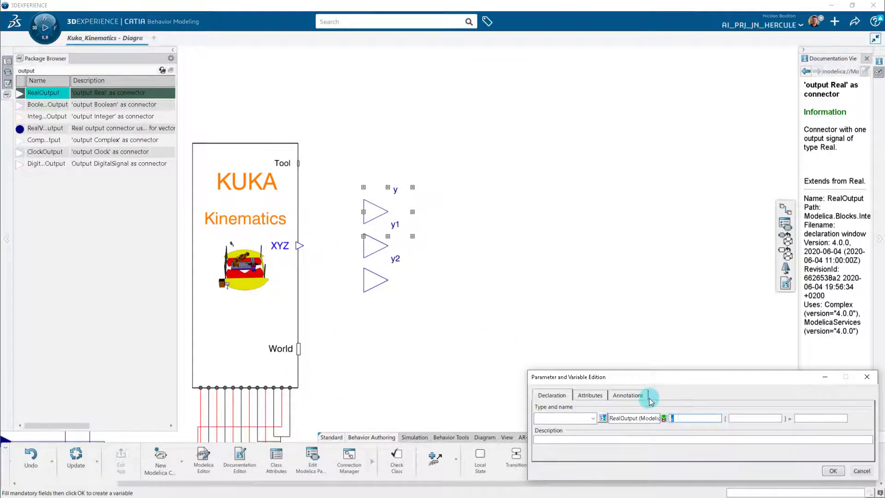
type("x")
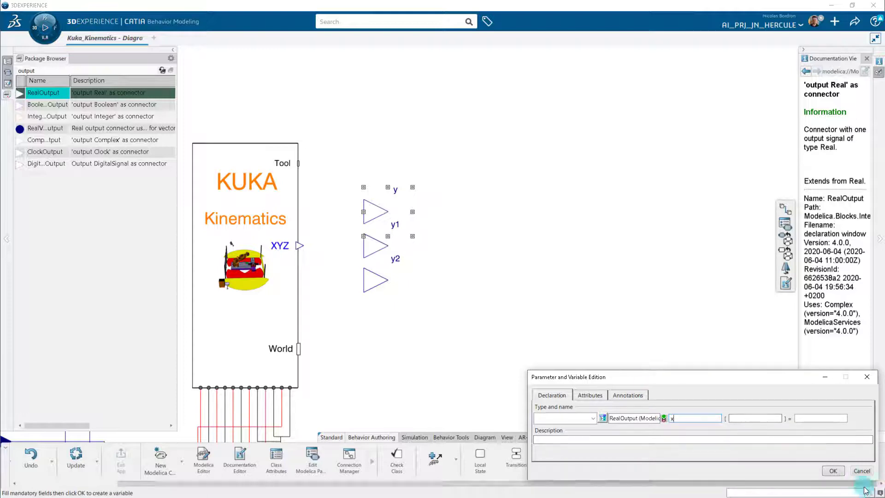
left_click(833, 470)
Connect the elements of the KUKA Kinematics component's XYZ output to the matching connectors x, y and z.
left_click(300, 245)
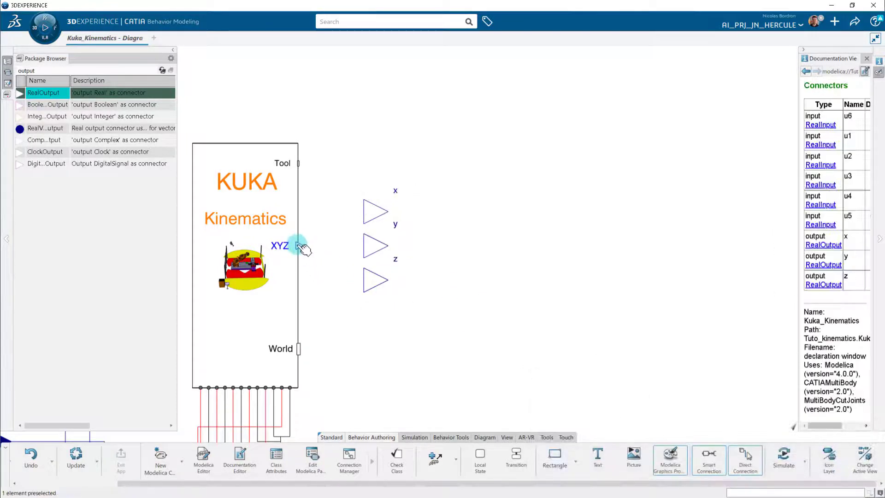
left_click(373, 212)
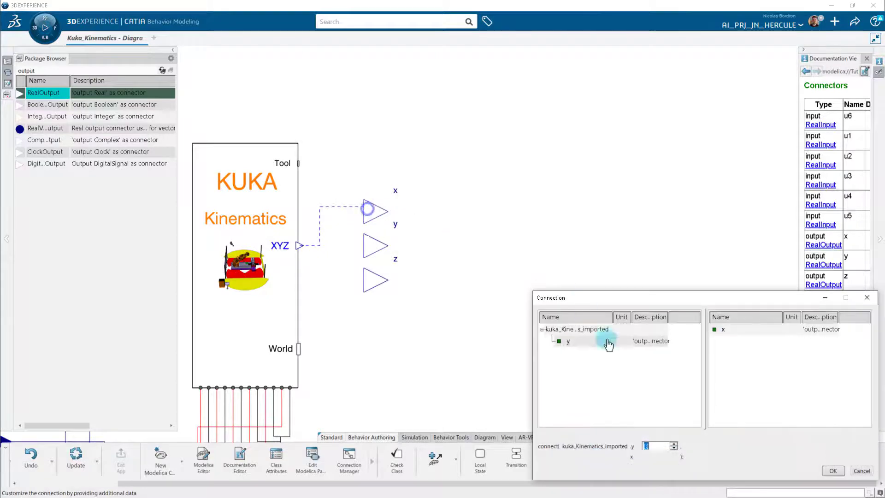
left_click(834, 471)
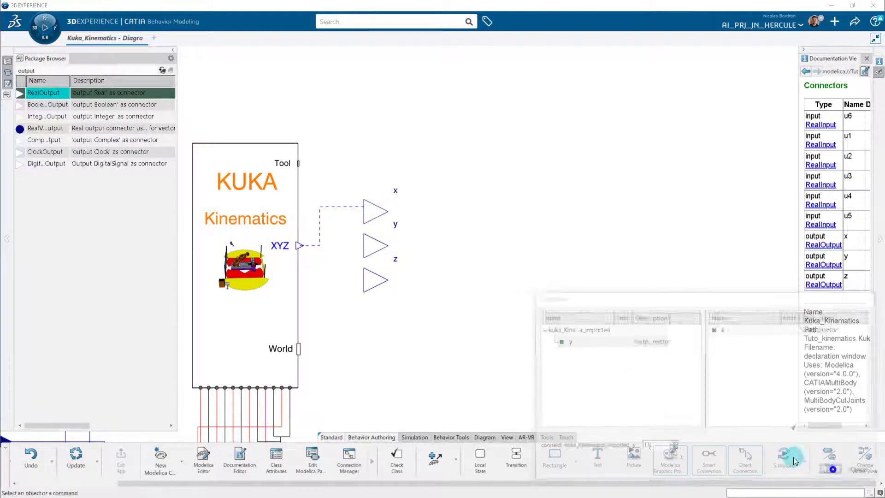
scroll(528, 247, "down", 6)
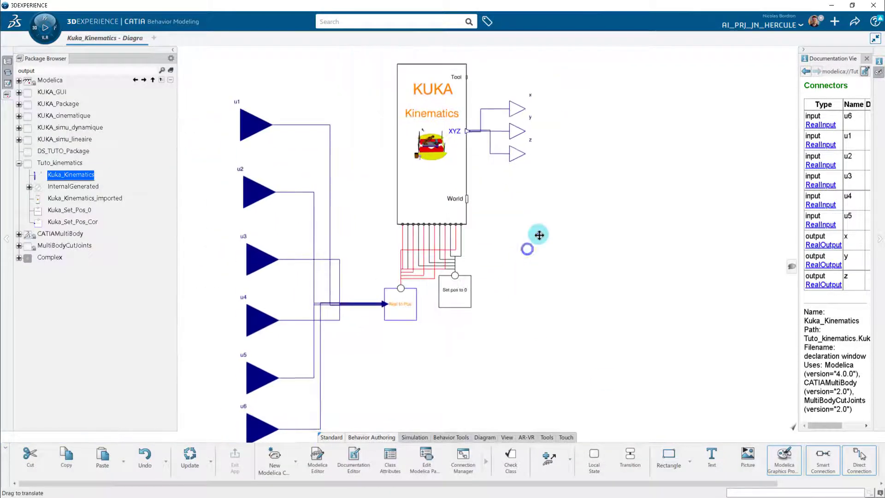
Draw a rectangle covering the whole frame on the icon layer of Kuka_Kinematics, with a red outline and white fill.
left_click_drag(473, 484, 572, 483)
left_click(829, 459)
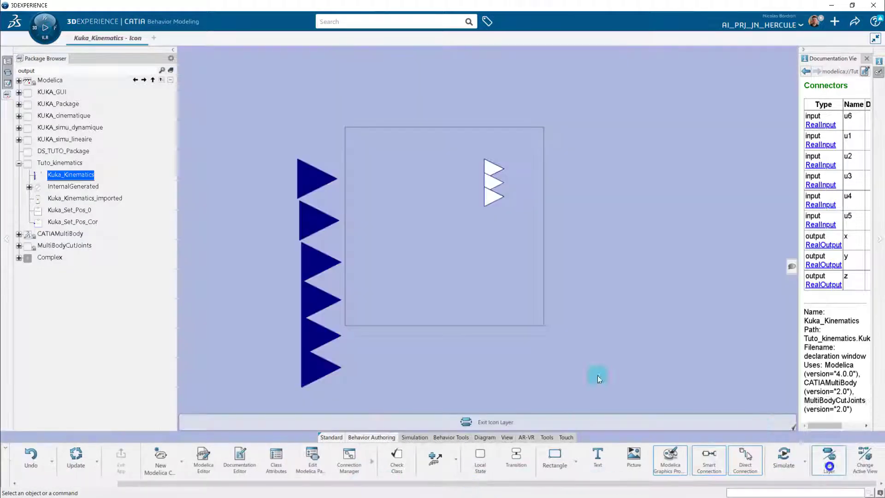
left_click(555, 461)
left_click_drag(345, 127, 545, 325)
left_click(879, 72)
Arrange the three output connectors along the rectangle's right edge and the six input connectors along its left edge.
left_click_drag(491, 168, 542, 156)
left_click_drag(492, 181, 543, 183)
left_click_drag(488, 197, 540, 216)
left_click_drag(318, 368, 344, 330)
Add the orange text Kuka_kinematics inside the icon and the blue label XYZ Tool beside the output connectors.
left_click(598, 457)
left_click_drag(383, 169, 516, 239)
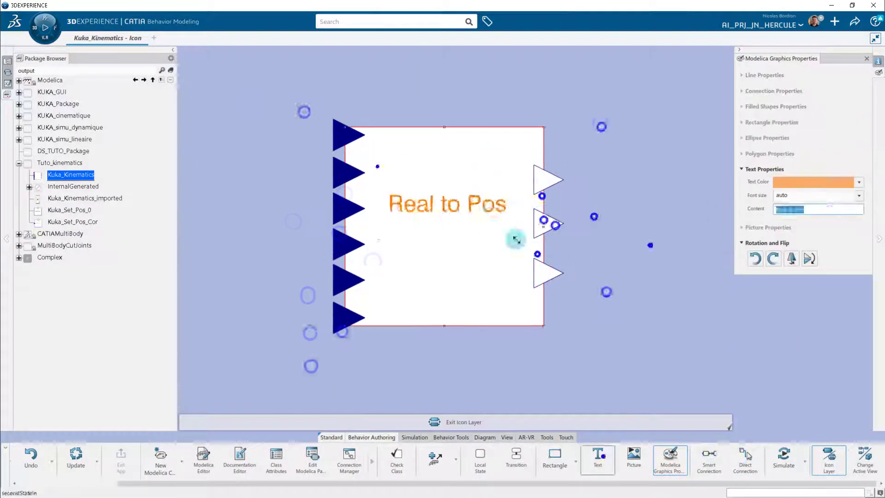
type("Kuka_kinematics")
left_click(598, 458)
left_click_drag(465, 216, 516, 239)
type("XYZ Tool")
left_click_drag(467, 190, 468, 244)
Add the blue label A1..A6 beside the top input connectors of the icon and return to the diagram layer.
left_click(597, 457)
left_click_drag(369, 135, 448, 167)
left_click(819, 209)
type("A1..A6")
left_click(570, 79)
left_click(463, 420)
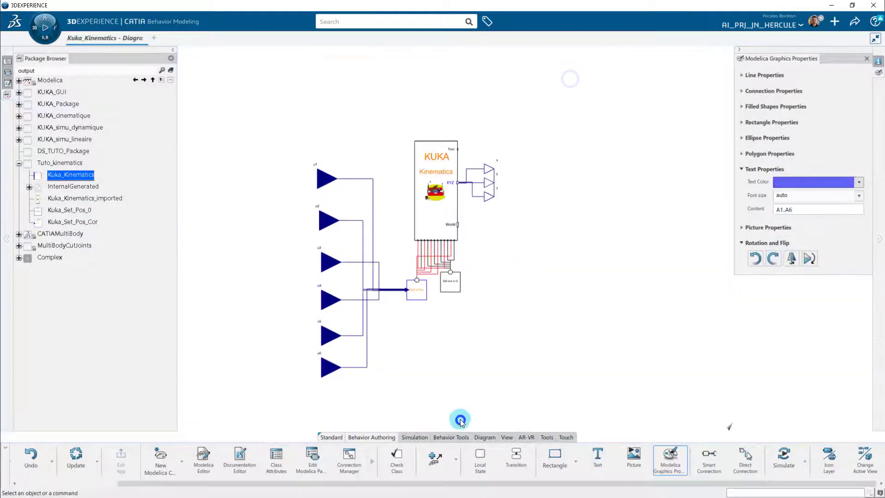
left_click(493, 190)
left_click(494, 174)
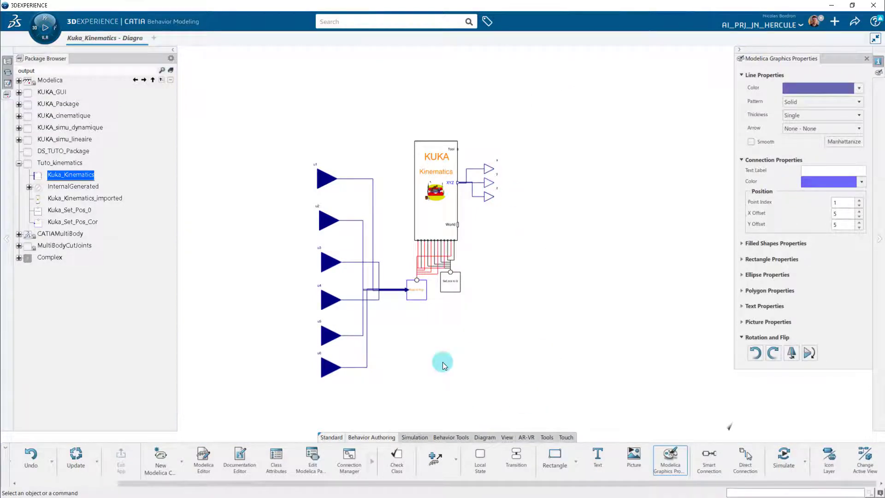
Create a new model class named Simulation inserted in the Tuto_kinematics package.
left_click_drag(422, 483, 322, 483)
left_click(273, 458)
left_click(808, 410)
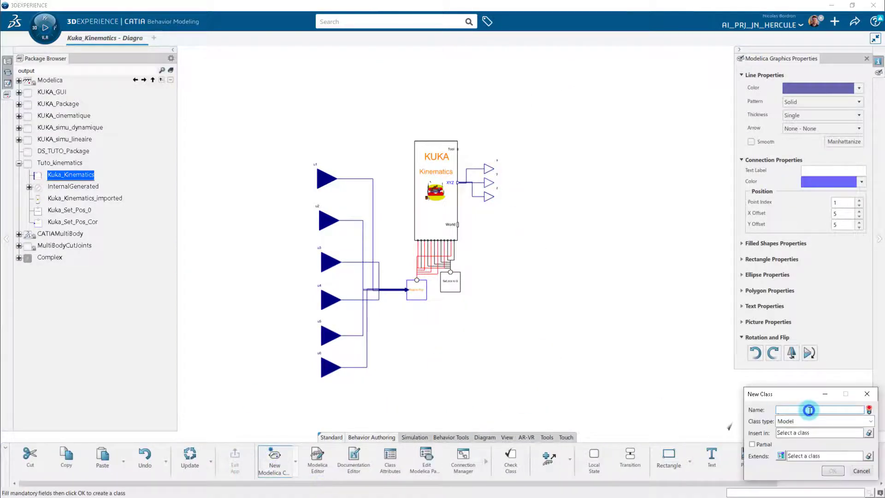
type("Simulation")
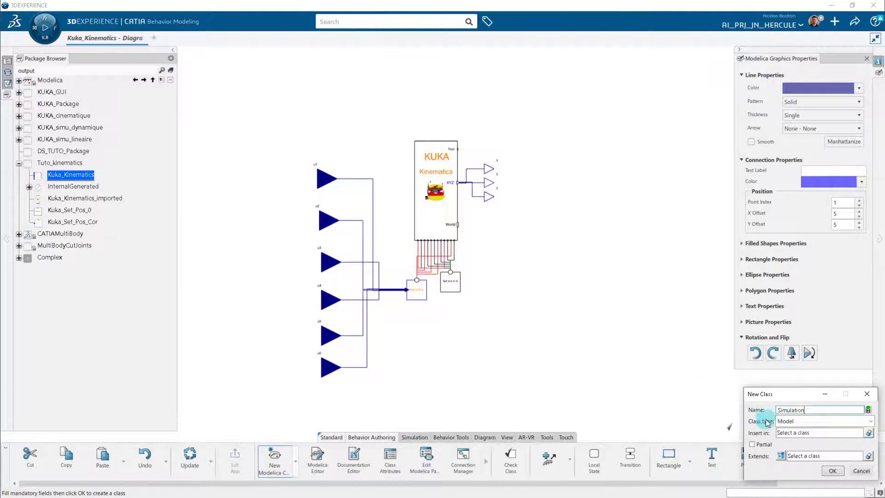
left_click(805, 433)
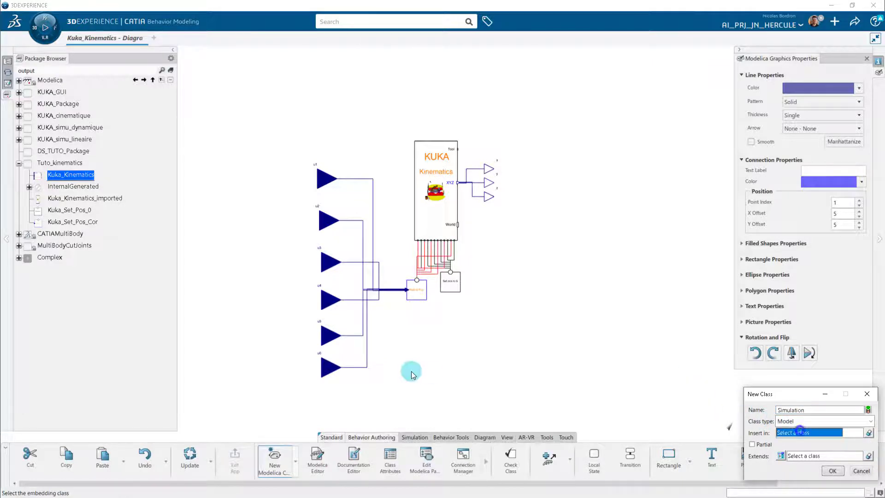
left_click(60, 164)
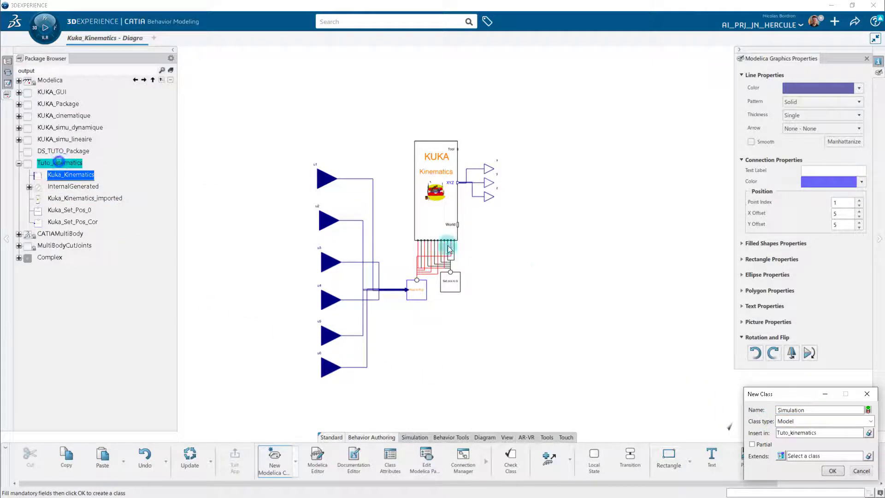
left_click(833, 473)
Insert the Kuka_Kinematics model as a component in the Simulation diagram.
left_click_drag(98, 175, 277, 389)
middle_click_drag(381, 317, 570, 256)
left_click(570, 256)
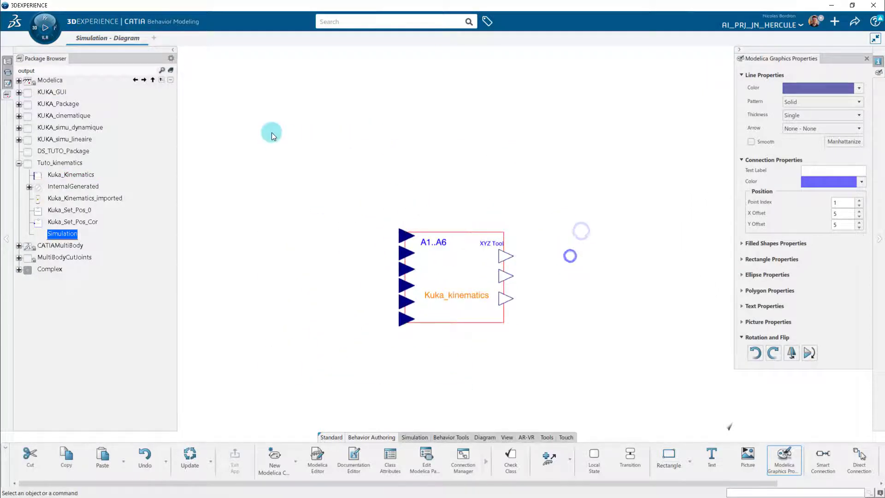
Find the Constant source with the search term const and place an enlarged block to the left of the Kuka_kinematics component.
double_click(83, 70)
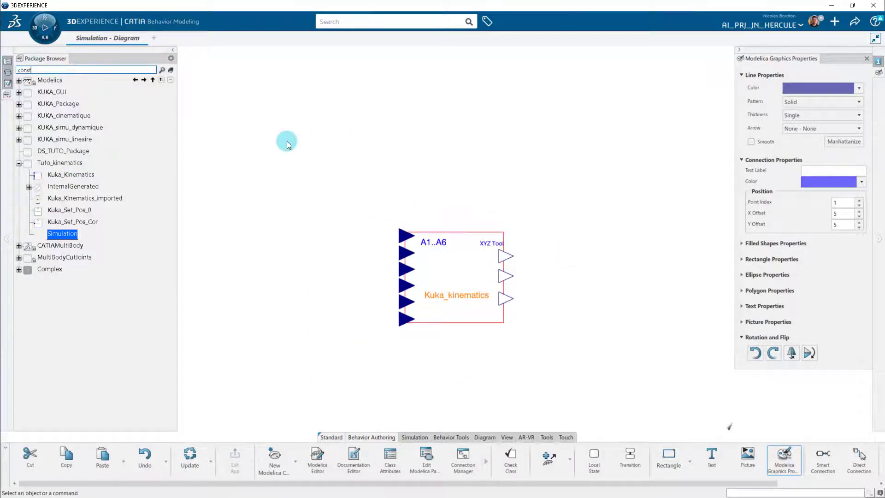
key("Return")
left_click_drag(43, 104, 286, 271)
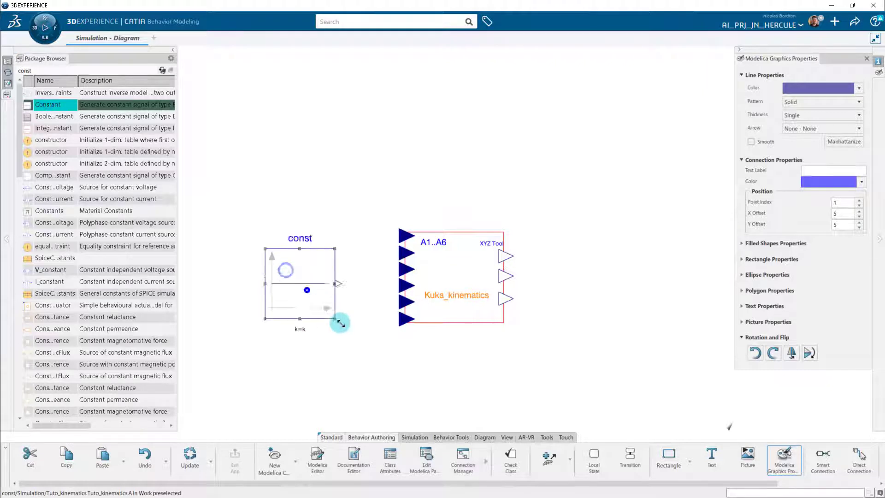
left_click_drag(341, 323, 341, 324)
left_click_drag(328, 305, 302, 292)
Rename the Constant block as const[6] and set its output value k to {16,-23,113,-26,-90,0}.
double_click(302, 292)
left_click(402, 147)
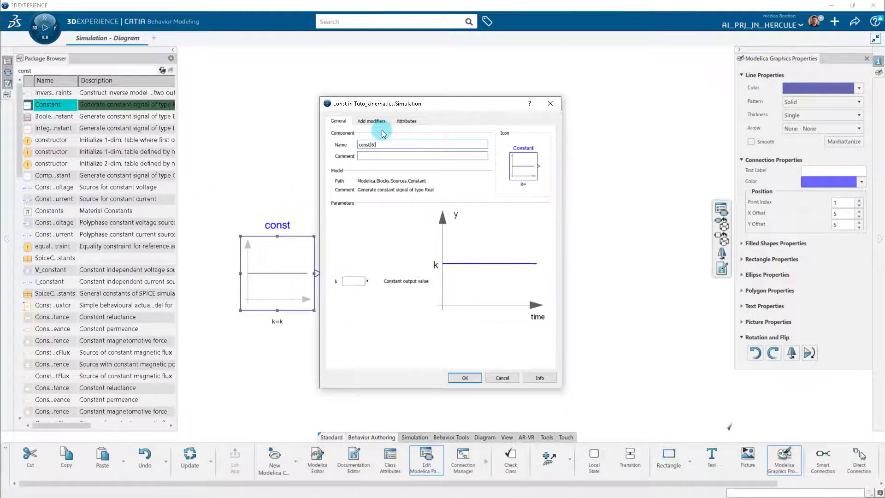
left_click(350, 281)
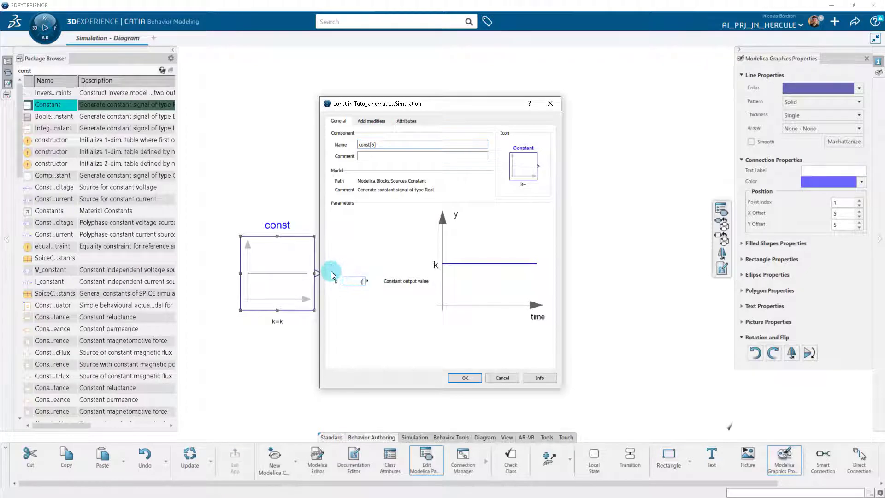
type("{16, -26, -90, ")
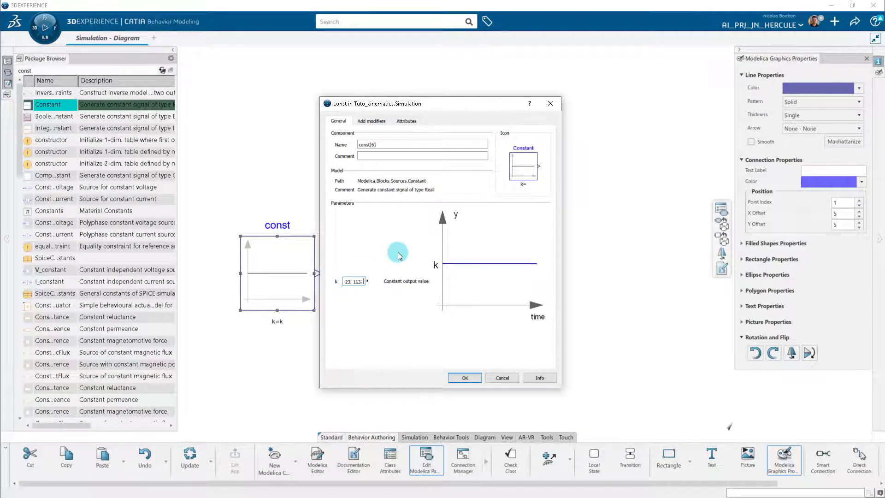
type("0}")
key("Return")
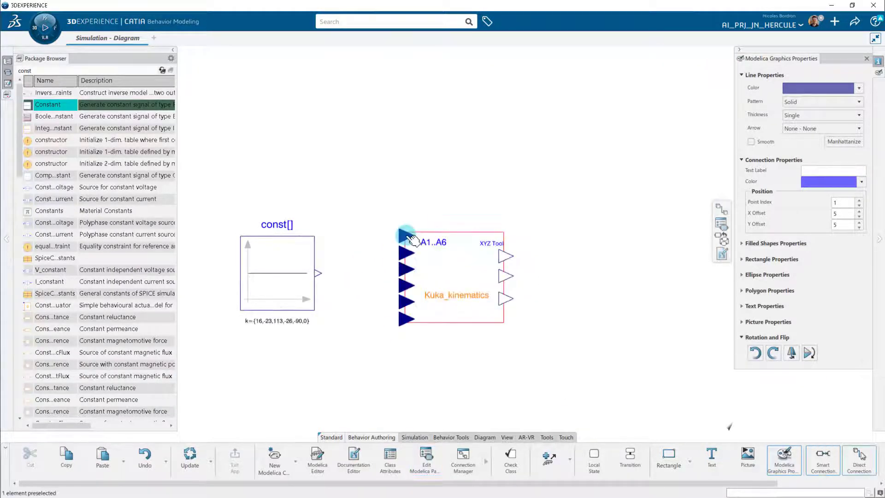
Connect the six elements of the constant block's output to the matching inputs u1 to u6 of the Kuka_kinematics component.
left_click(405, 235)
left_click(318, 273)
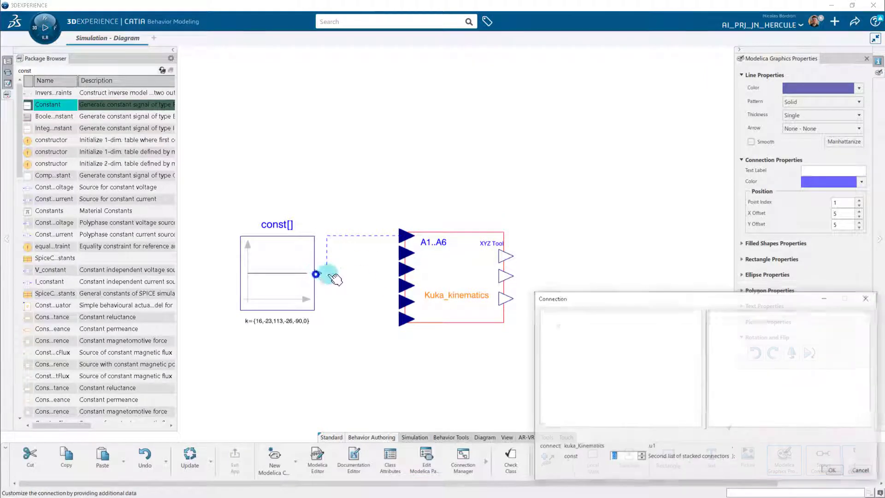
left_click(642, 455)
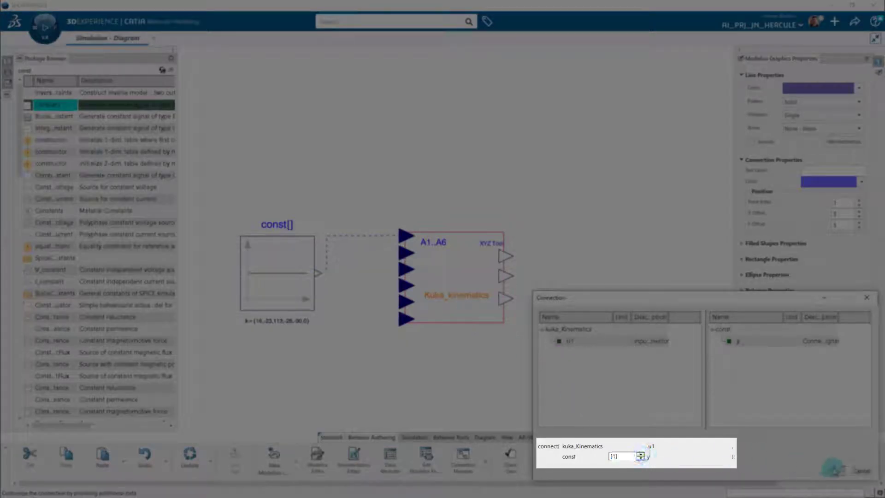
left_click(834, 470)
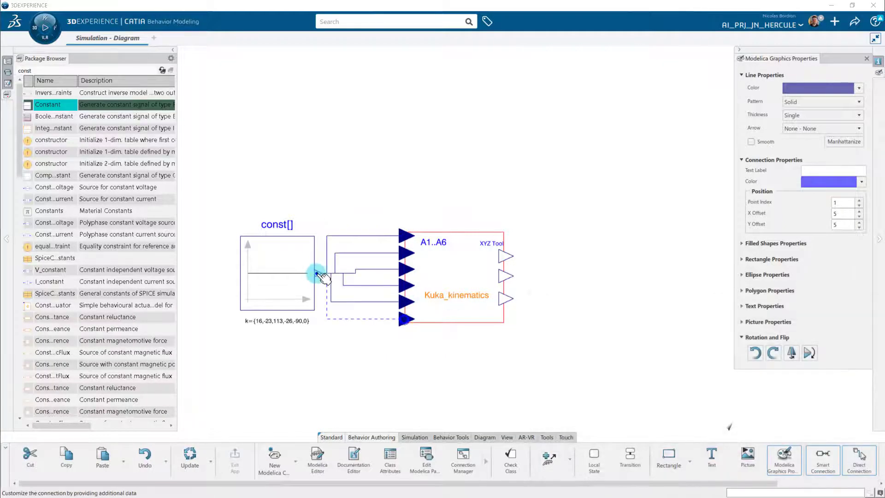
left_click(318, 273)
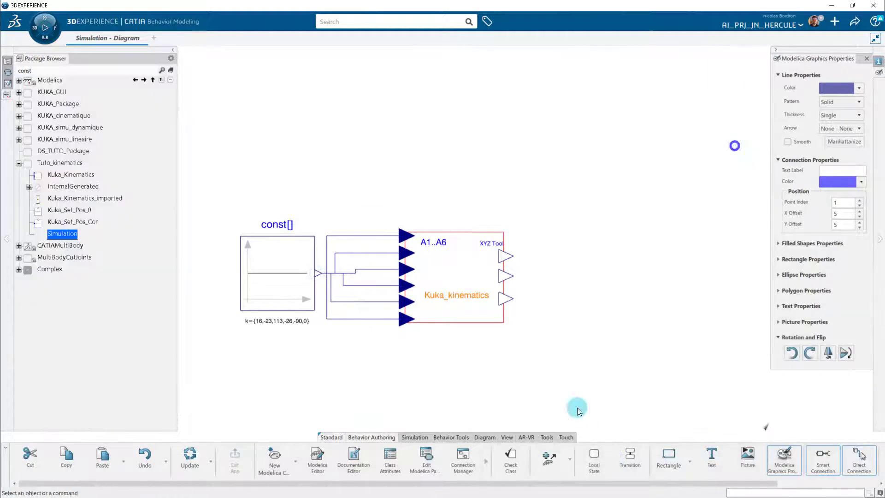
Review the simulation interval and integration settings in the simulation setup, and close it without changes.
left_click(413, 437)
left_click(288, 466)
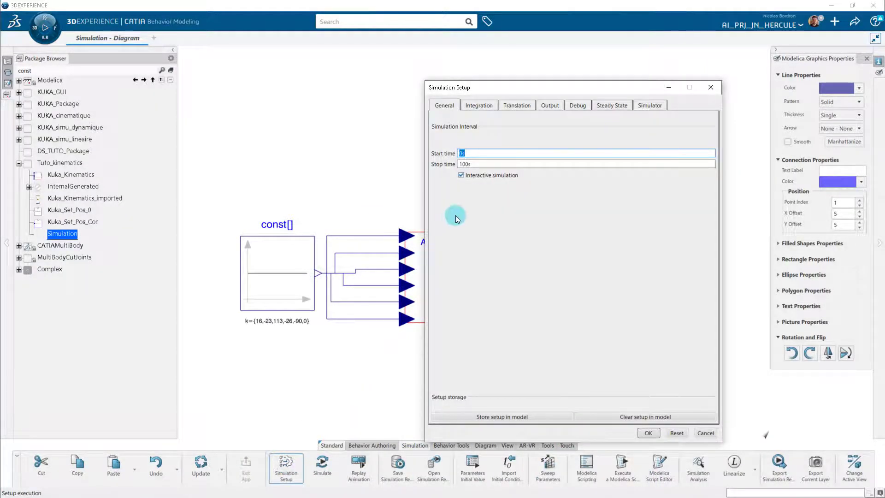
left_click(718, 88)
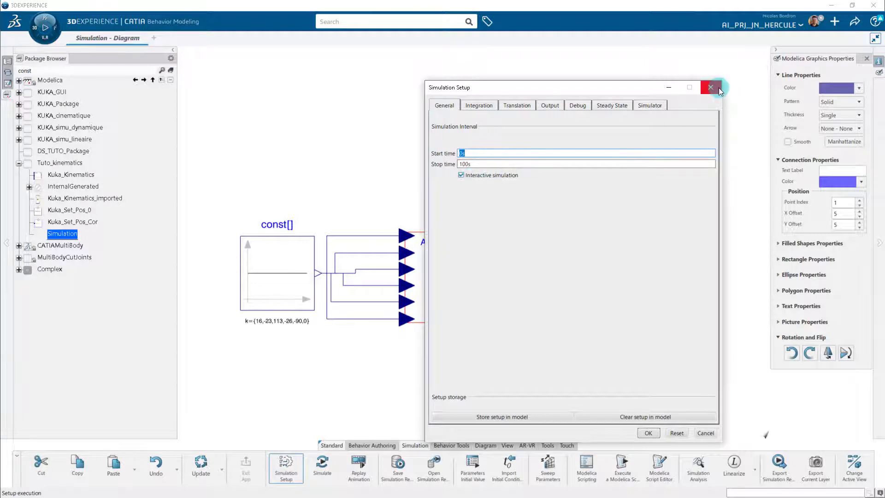
left_click(478, 105)
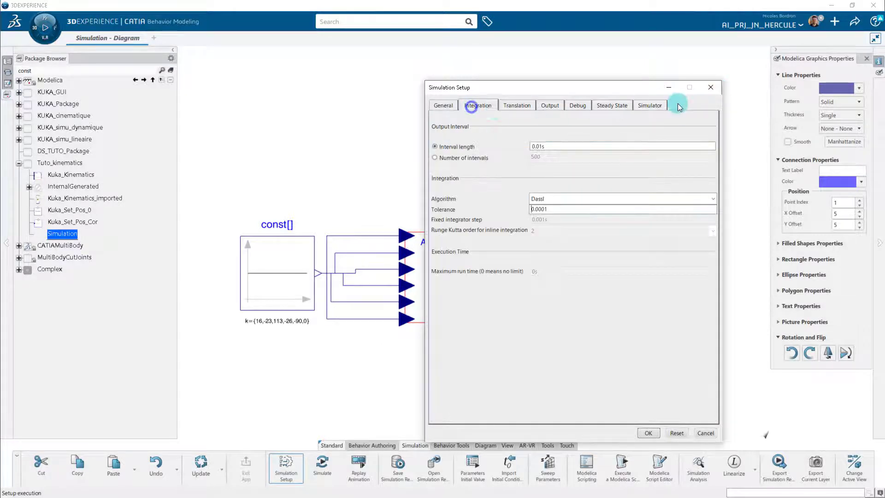
left_click(711, 88)
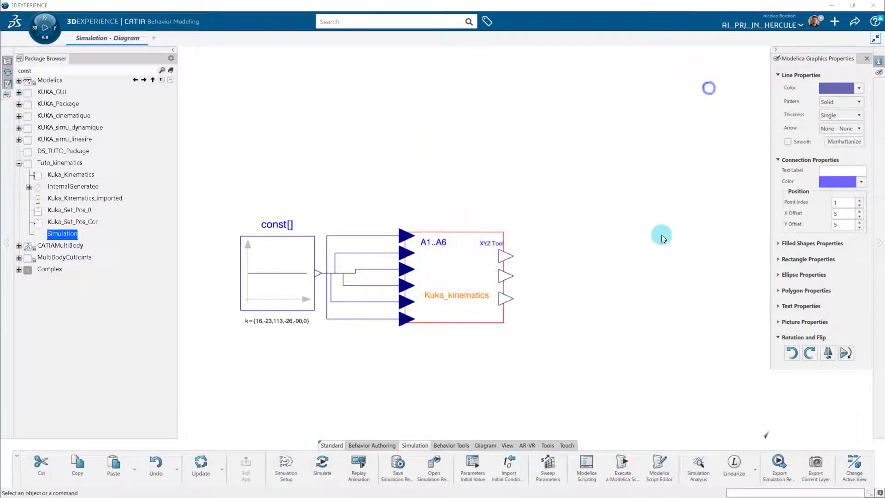
Simulate the Simulation model and play it forward with the view close on the robot arm.
left_click(322, 464)
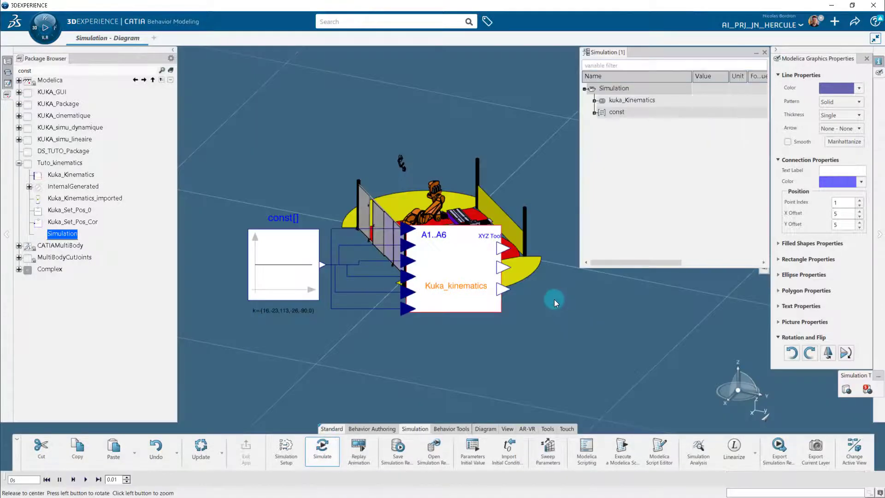
middle_click_drag(554, 302, 468, 300)
left_click(87, 482)
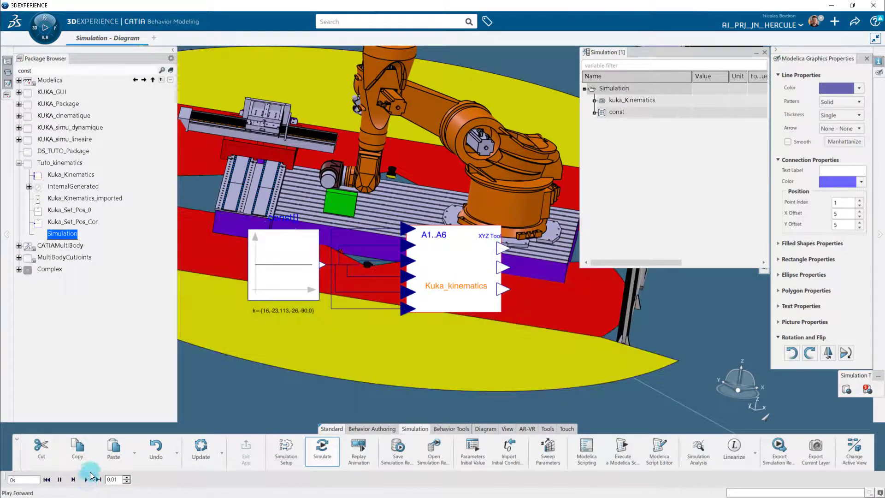
left_click(240, 376)
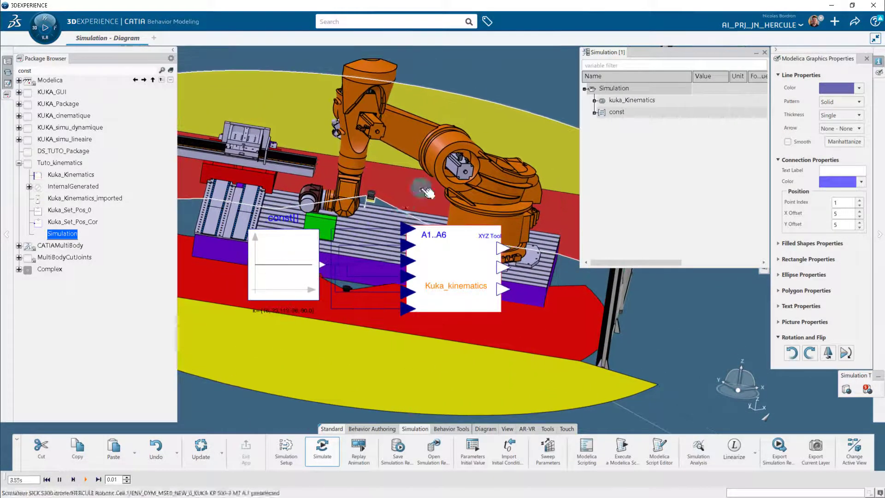
Expand the kuka_Kinematics variables in the simulation results and widen the Name column to read the axis and XYZ values.
left_click(594, 100)
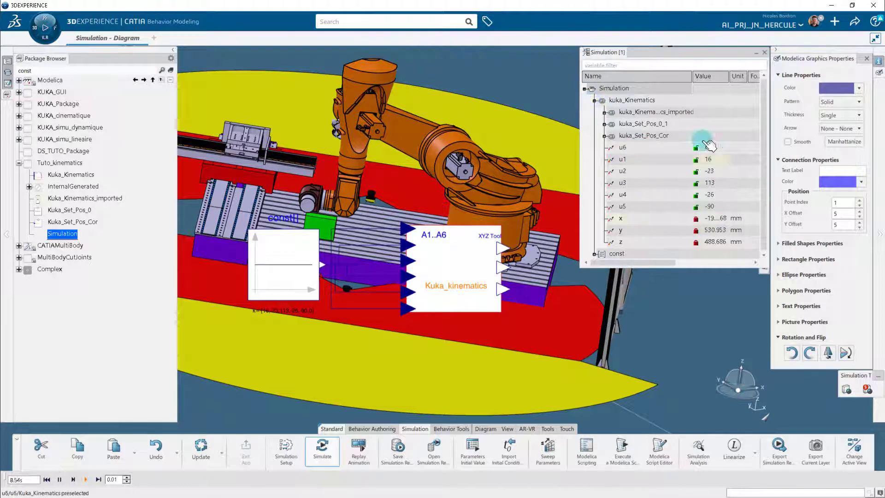
left_click(690, 76)
left_click_drag(691, 77, 722, 78)
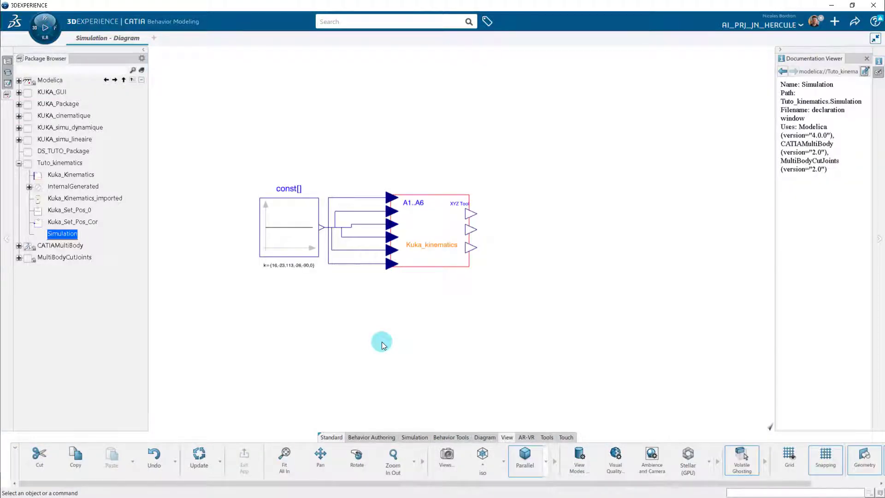
Delete all six connections between the constant block and Kuka_kinematics, and move the constant block aside to the diagram's upper left area.
left_click_drag(336, 177, 360, 295)
left_click(347, 265)
key("Delete")
left_click(351, 250)
key("Delete")
left_click(355, 237)
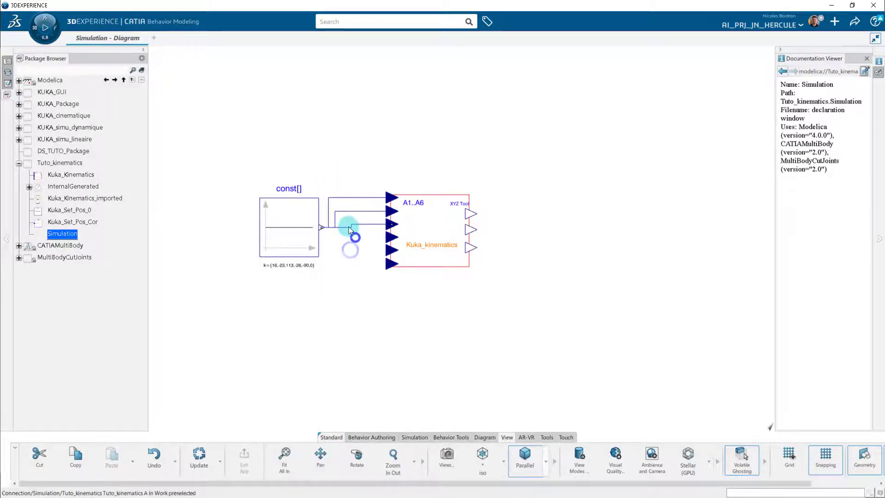
left_click(348, 225)
key("Delete")
left_click(352, 210)
left_click(354, 197)
key("Delete")
left_click_drag(289, 239, 231, 128)
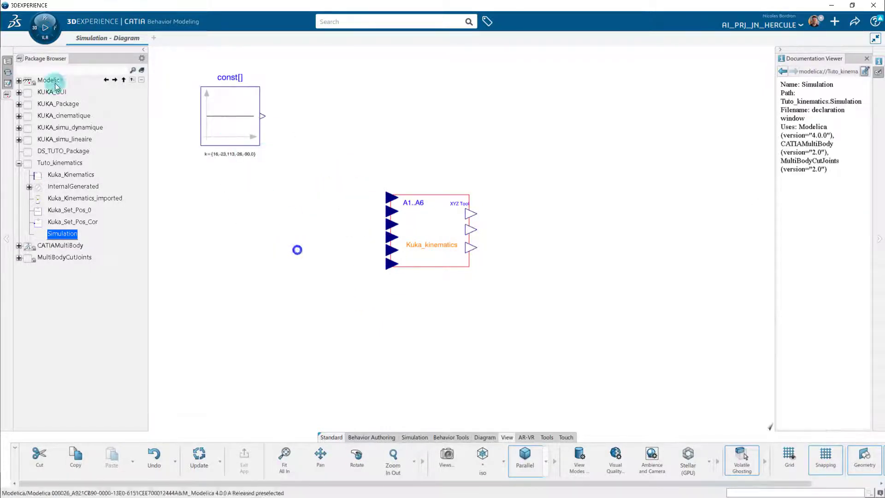
Find the Modelica Ramp source block, place it in front of the Kuka_kinematics inputs, and enlarge it to about the constant block's size.
left_click(43, 70)
type("ramp")
key("Return")
left_click_drag(35, 93, 263, 225)
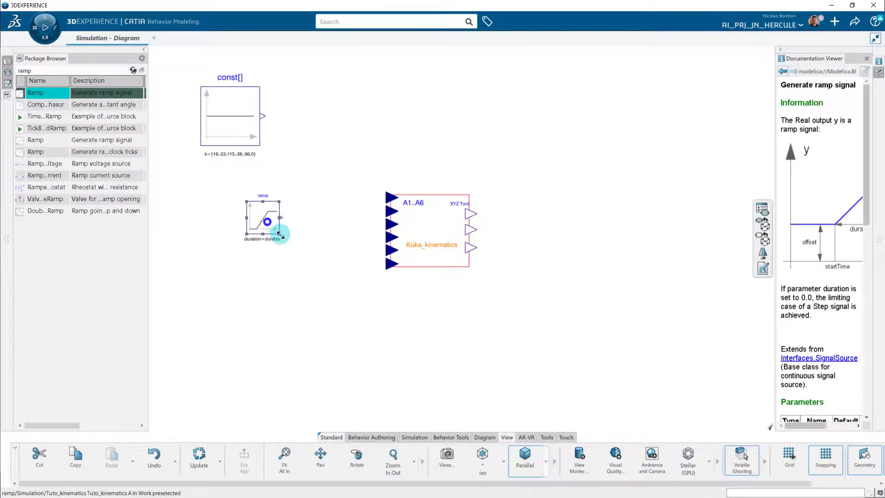
left_click(244, 236)
Rename the ramp block ramp[6] and set its height to {16,-23,113,-26,-90,0}, duration to 2 s, offset to 0, and its start time.
double_click(245, 235)
left_click(350, 142)
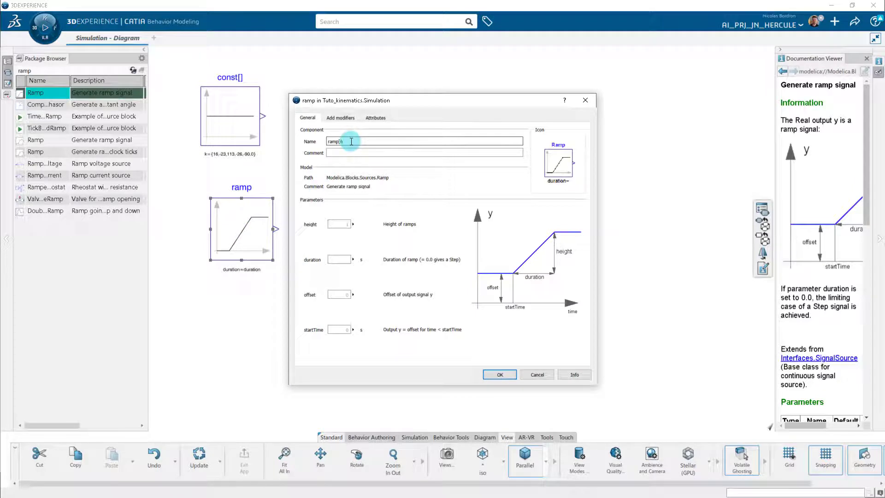
left_click(339, 225)
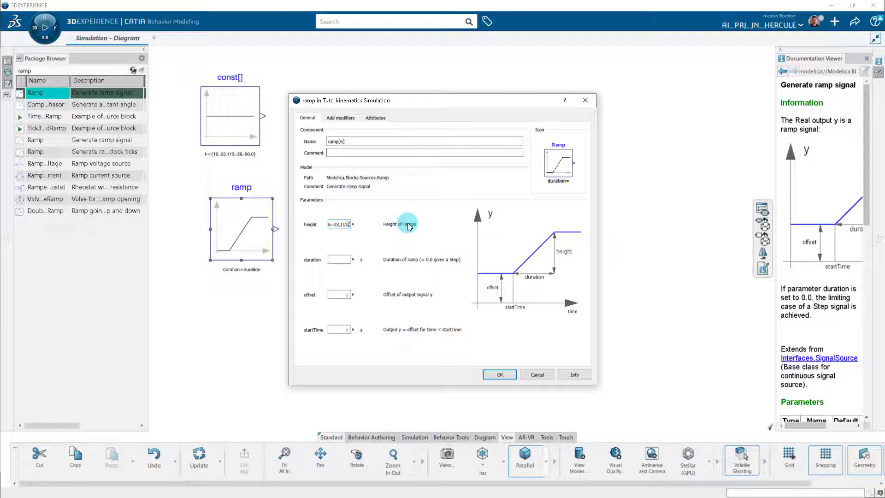
left_click(337, 259)
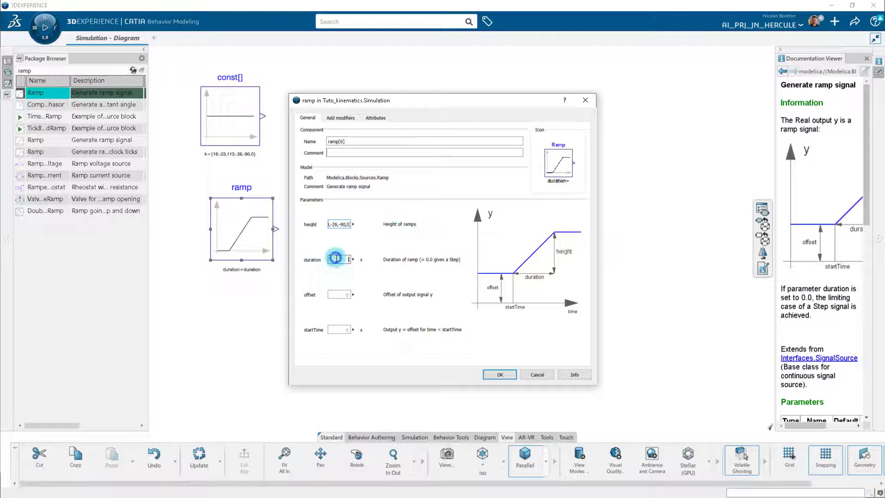
left_click(336, 293)
left_click(340, 332)
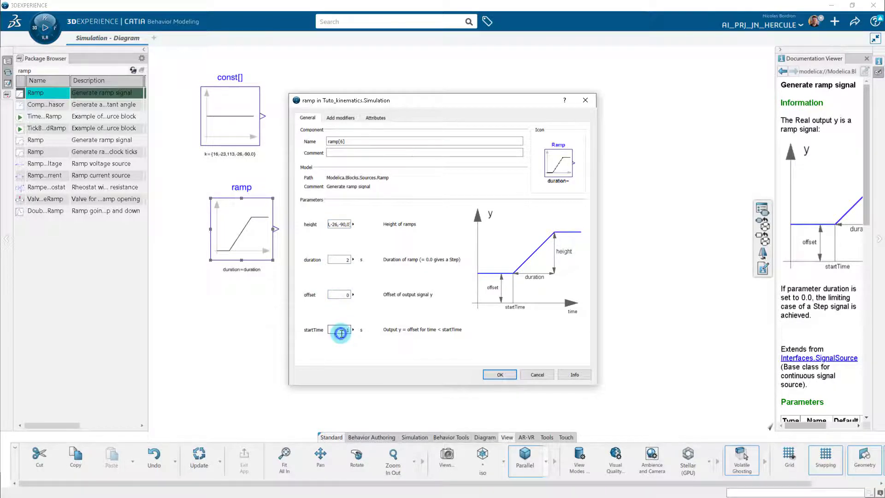
left_click(500, 374)
left_click(263, 289)
Connect the six elements of the ramp block's output to the matching inputs u1 to u6 of Kuka_kinematics.
left_click(273, 228)
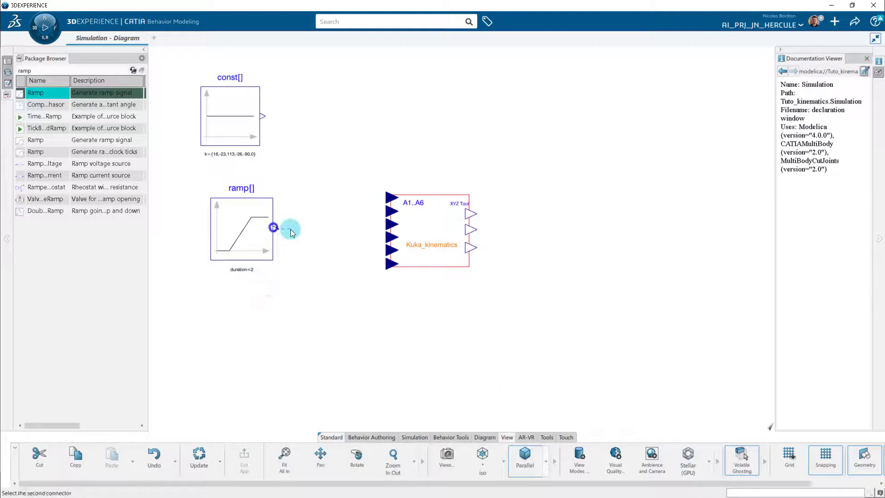
left_click(392, 197)
left_click(640, 443)
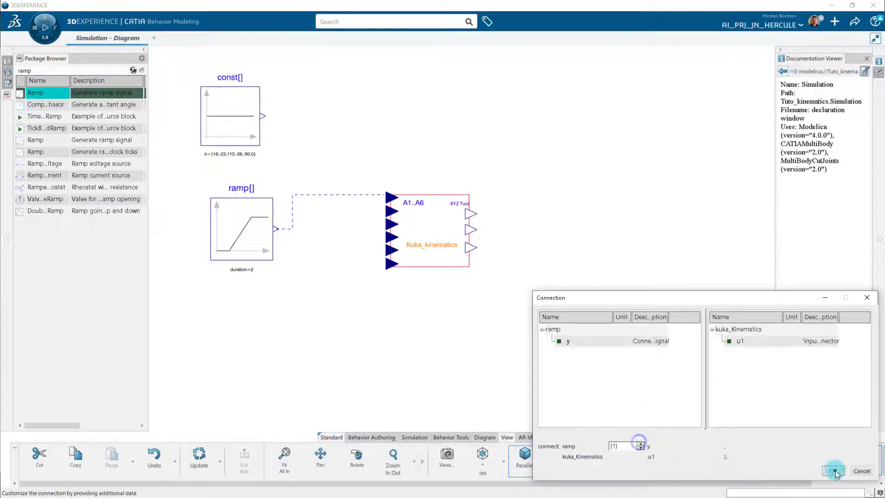
left_click(836, 471)
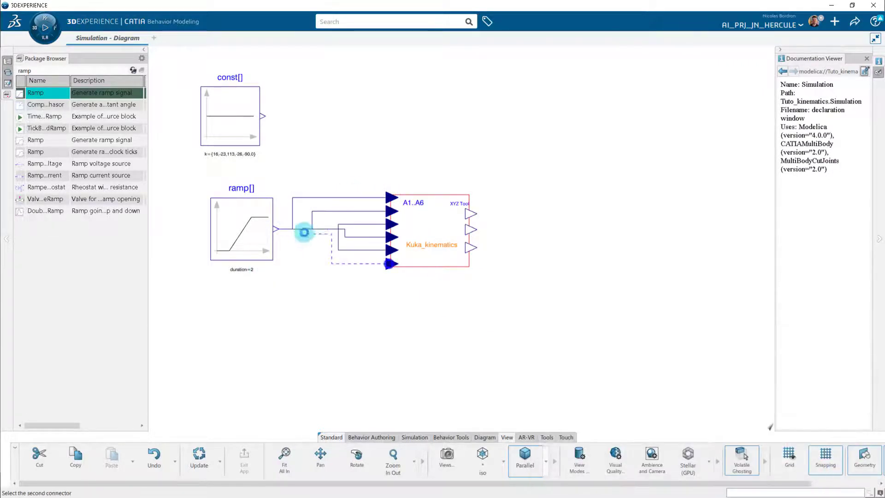
left_click(276, 229)
left_click(613, 455)
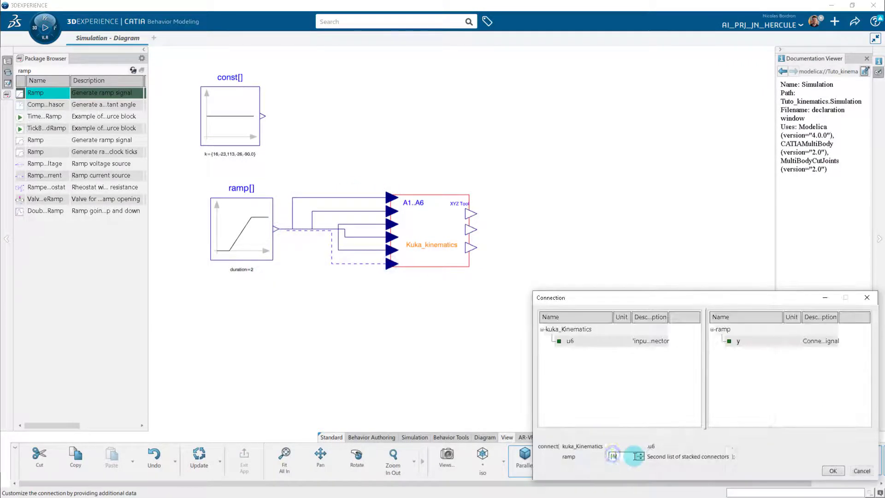
left_click(835, 471)
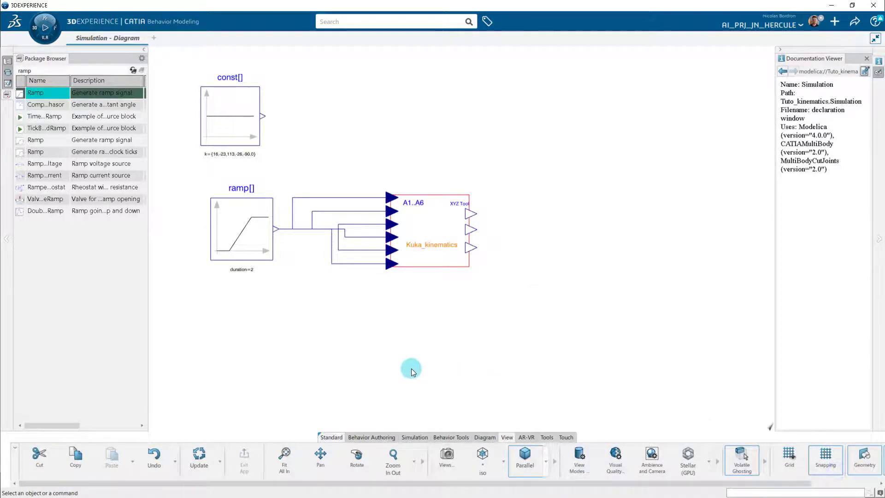
Simulate the ramp-driven Simulation model and play the robot's motion forward.
left_click(417, 436)
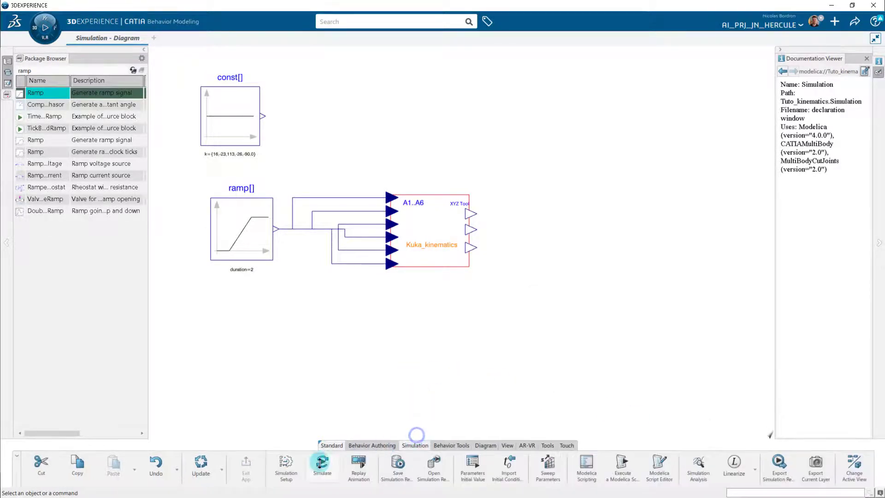
left_click(321, 454)
middle_click_drag(500, 283, 457, 363)
left_click(87, 480)
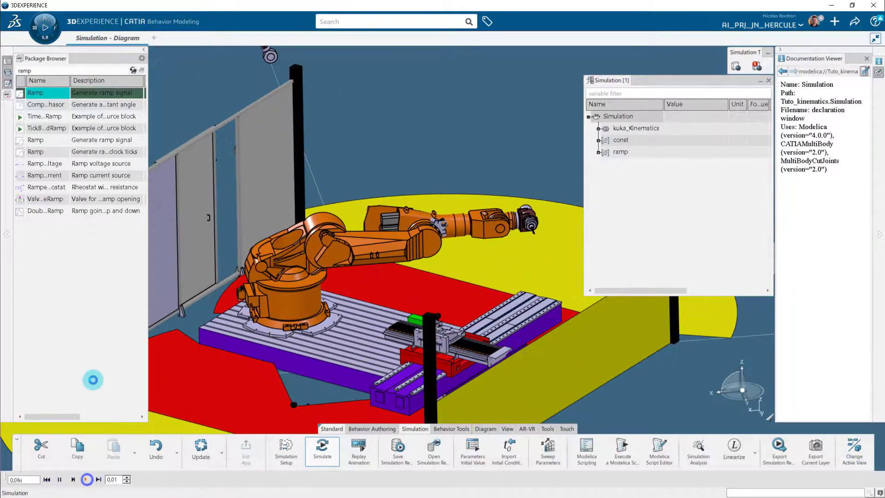